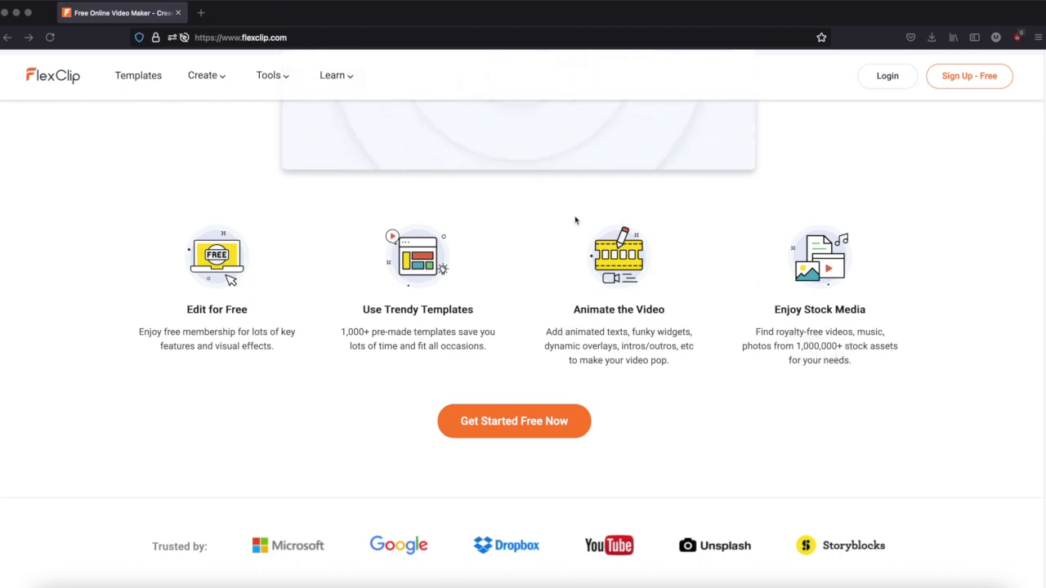
Look through the FlexClip home page's features, recommended templates and video editor sections
{"action": "scroll", "coordinate": [556, 280], "scroll_direction": "down", "scroll_amount": 5}
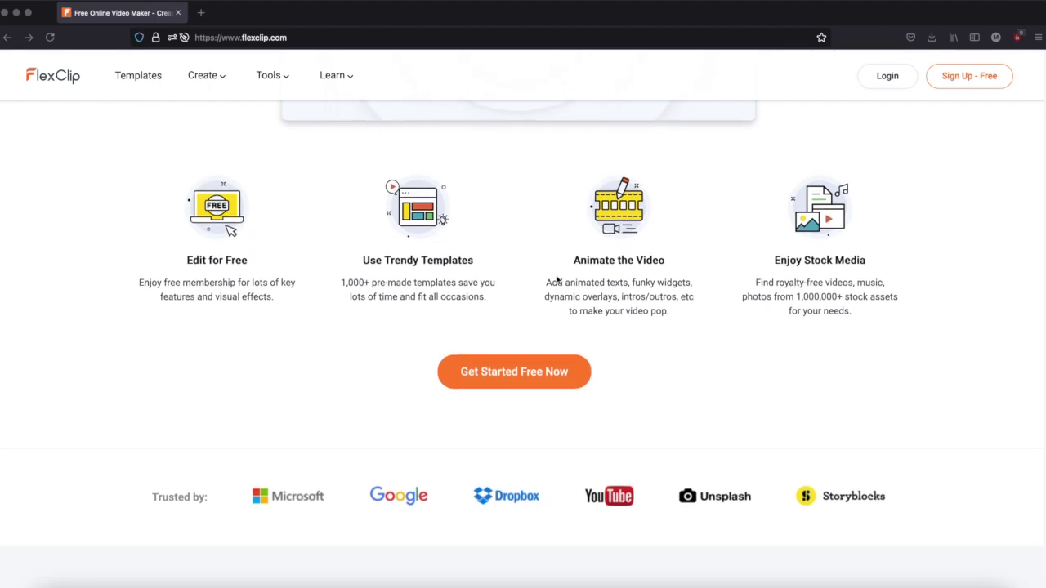
{"action": "scroll", "coordinate": [555, 279], "scroll_direction": "down", "scroll_amount": 4}
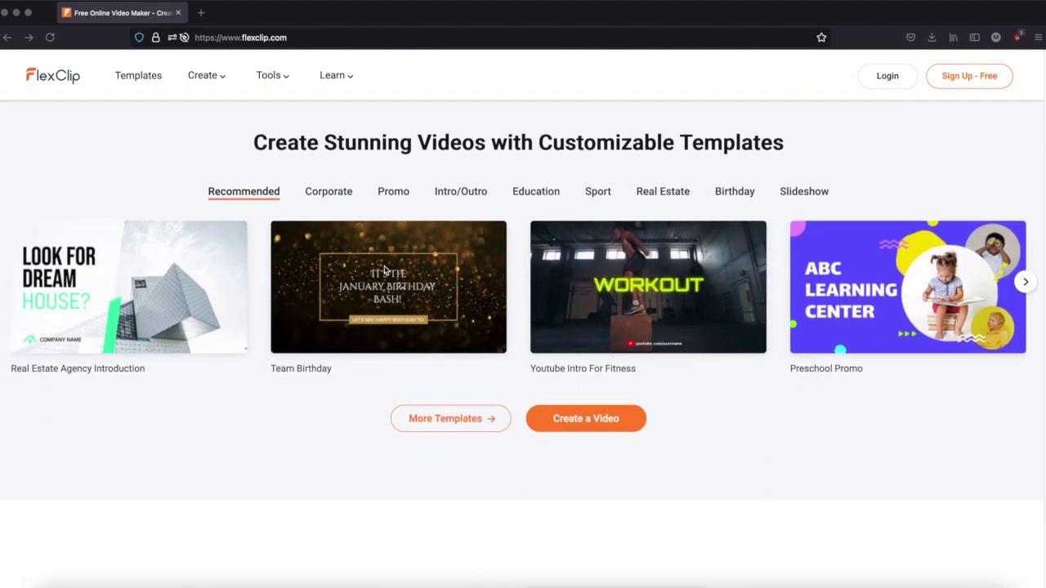
{"action": "left_click", "coordinate": [185, 439]}
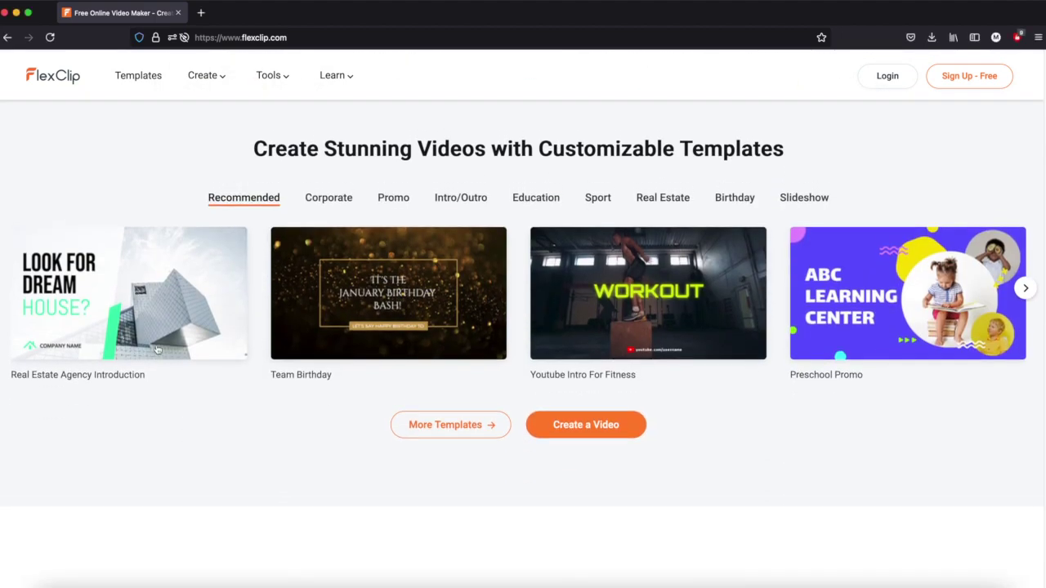
{"action": "mouse_move", "coordinate": [160, 331]}
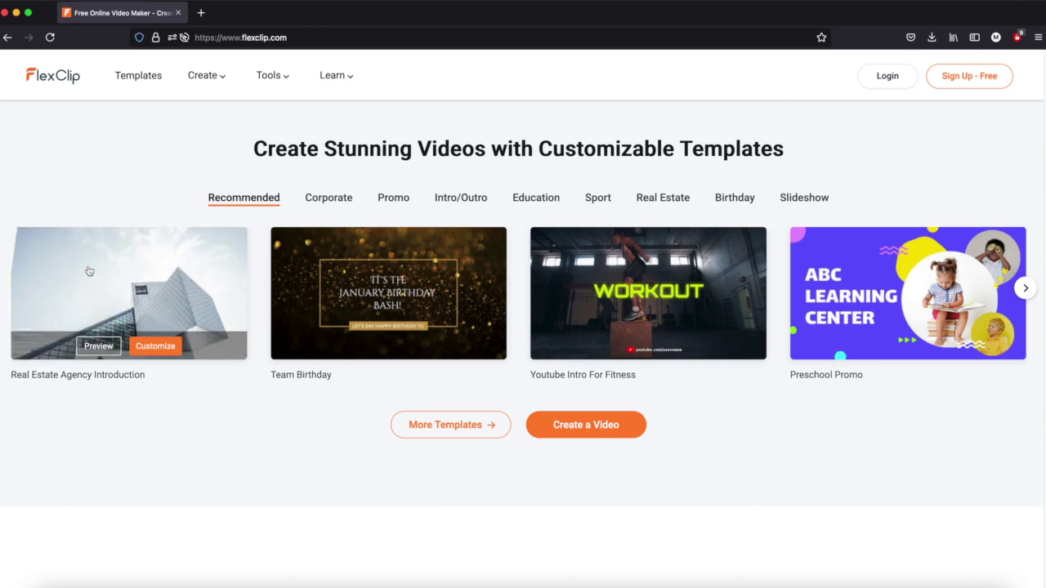
{"action": "mouse_move", "coordinate": [356, 279]}
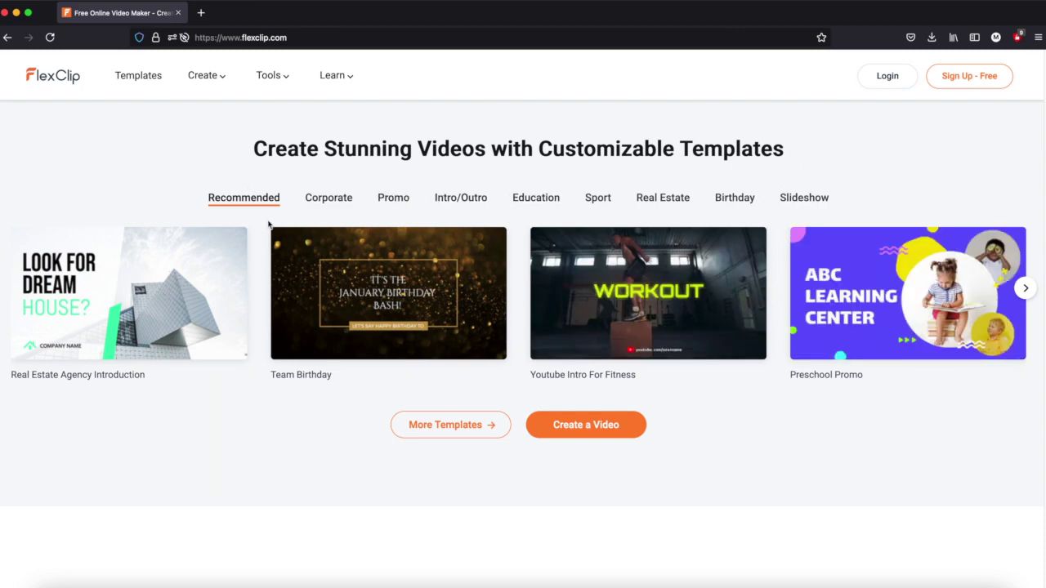
{"action": "scroll", "coordinate": [502, 354], "scroll_direction": "down", "scroll_amount": 5}
{"action": "scroll", "coordinate": [500, 357], "scroll_direction": "down", "scroll_amount": 4}
{"action": "scroll", "coordinate": [498, 357], "scroll_direction": "down", "scroll_amount": 10}
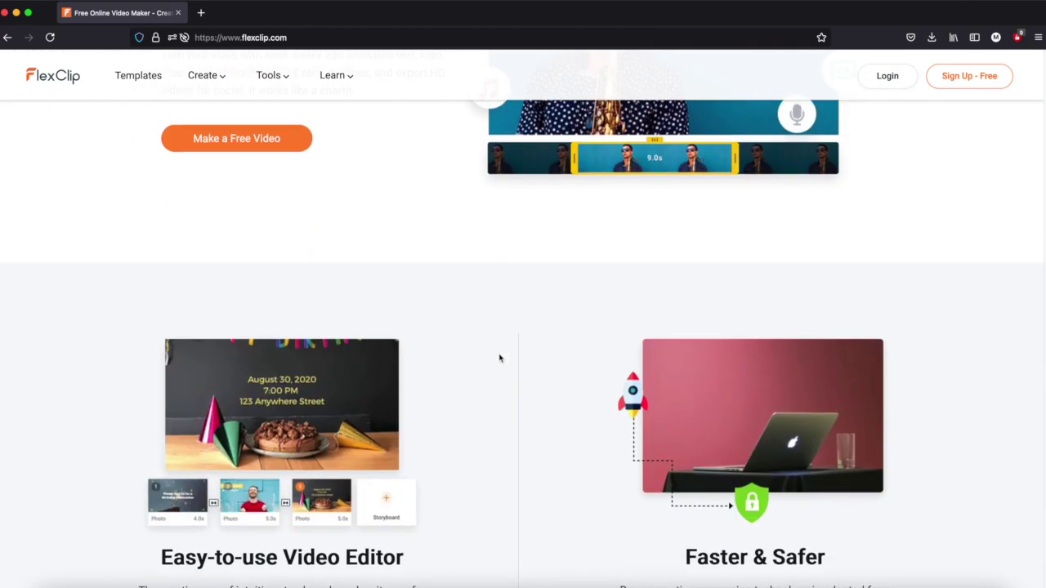
{"action": "scroll", "coordinate": [500, 358], "scroll_direction": "down", "scroll_amount": 5}
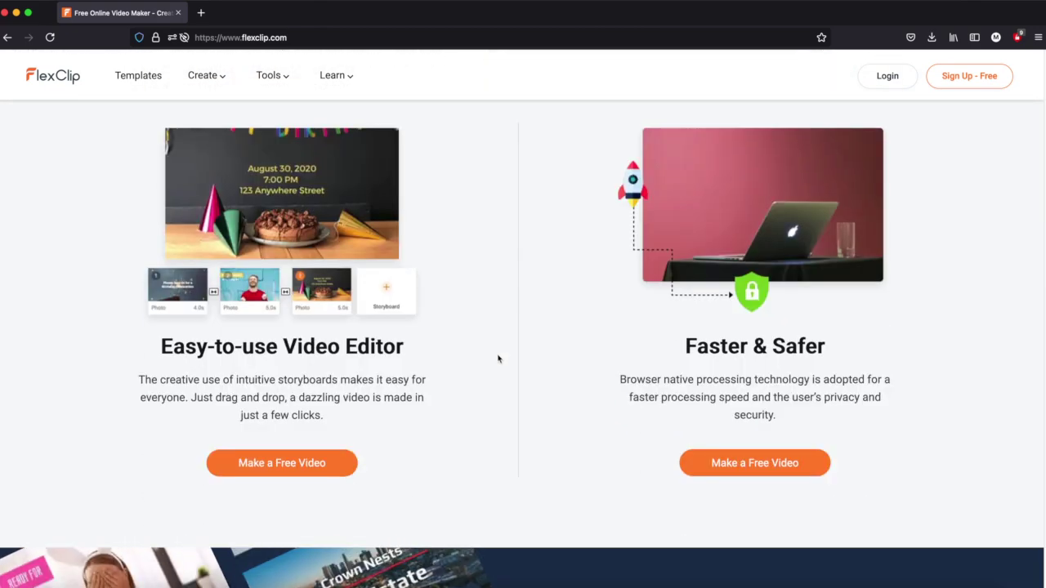
{"action": "scroll", "coordinate": [497, 357], "scroll_direction": "up", "scroll_amount": 20}
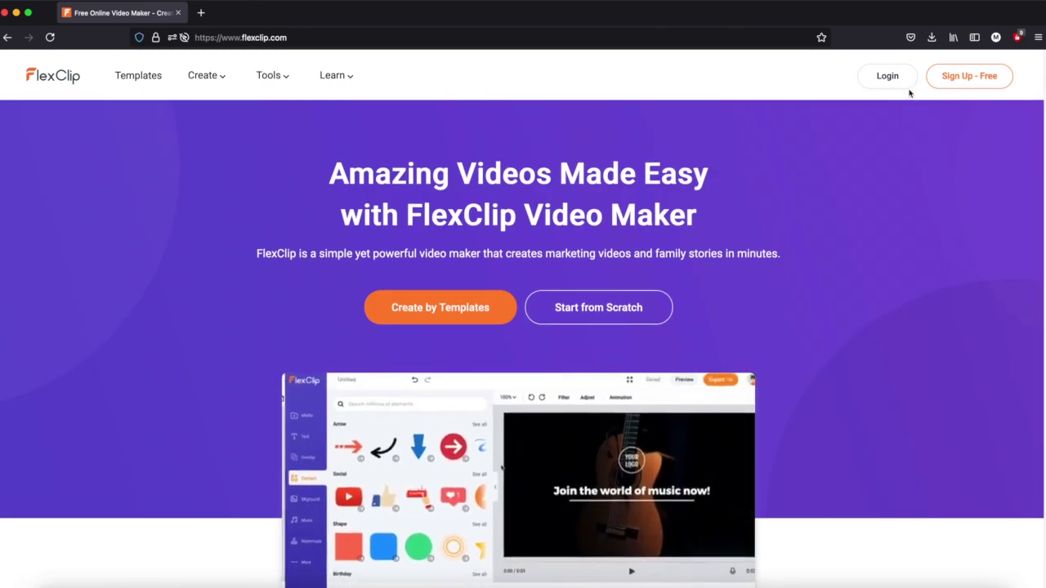
Log in to the existing FlexClip account with the account's e-mail
{"action": "left_click", "coordinate": [887, 76]}
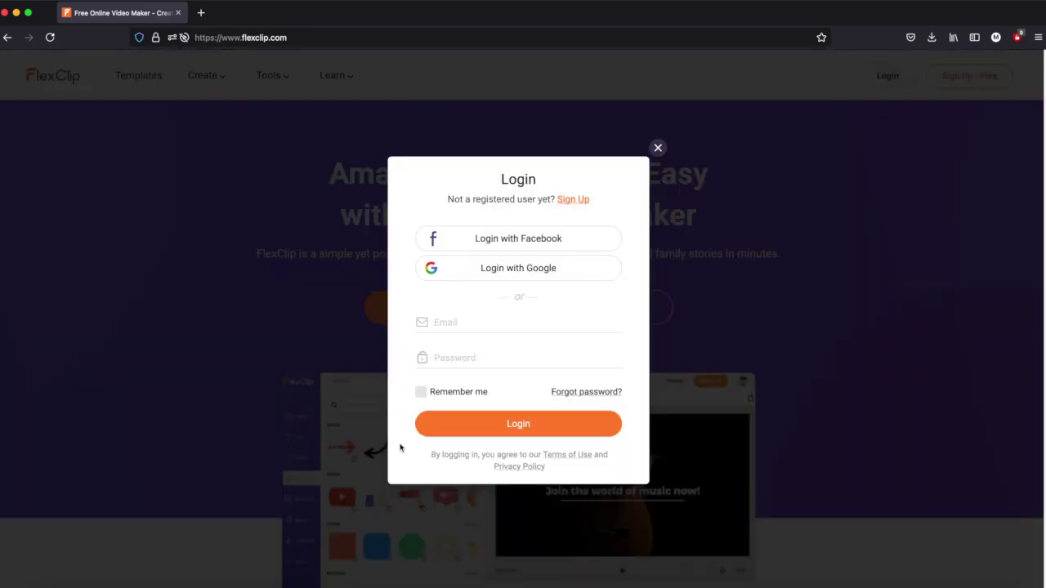
{"action": "left_click", "coordinate": [507, 323]}
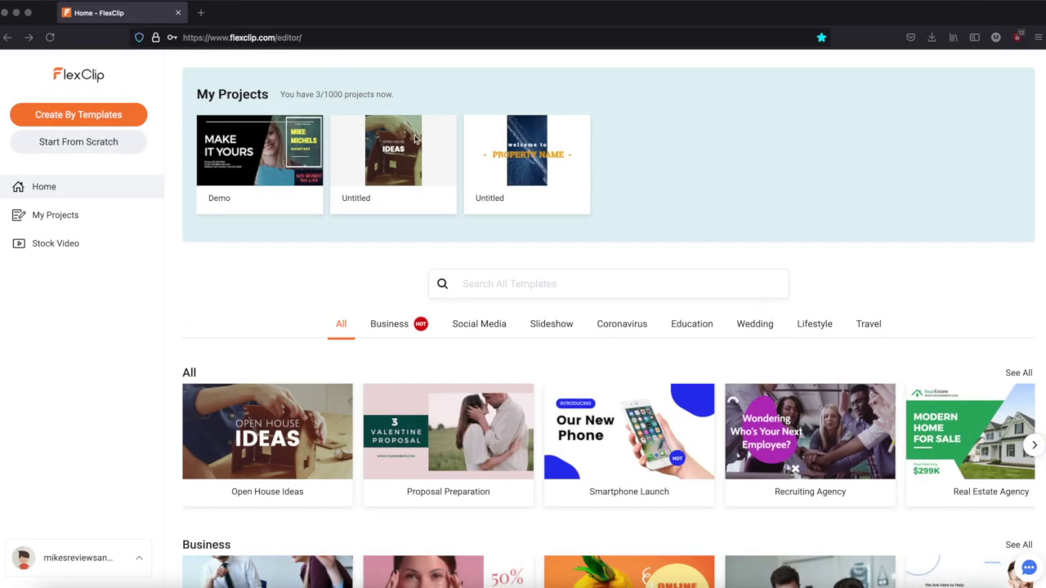
Filter the template gallery to Business and start customizing the Good Gamer Youtube Intro template from the YouTube group
{"action": "mouse_move", "coordinate": [252, 191]}
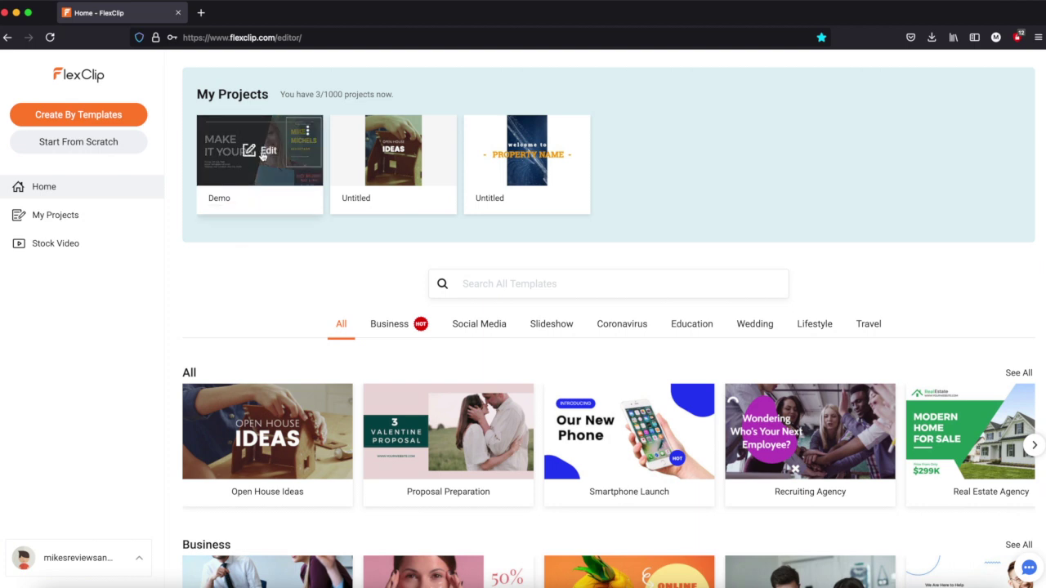
{"action": "left_click", "coordinate": [296, 199]}
{"action": "scroll", "coordinate": [368, 245], "scroll_direction": "down", "scroll_amount": 3}
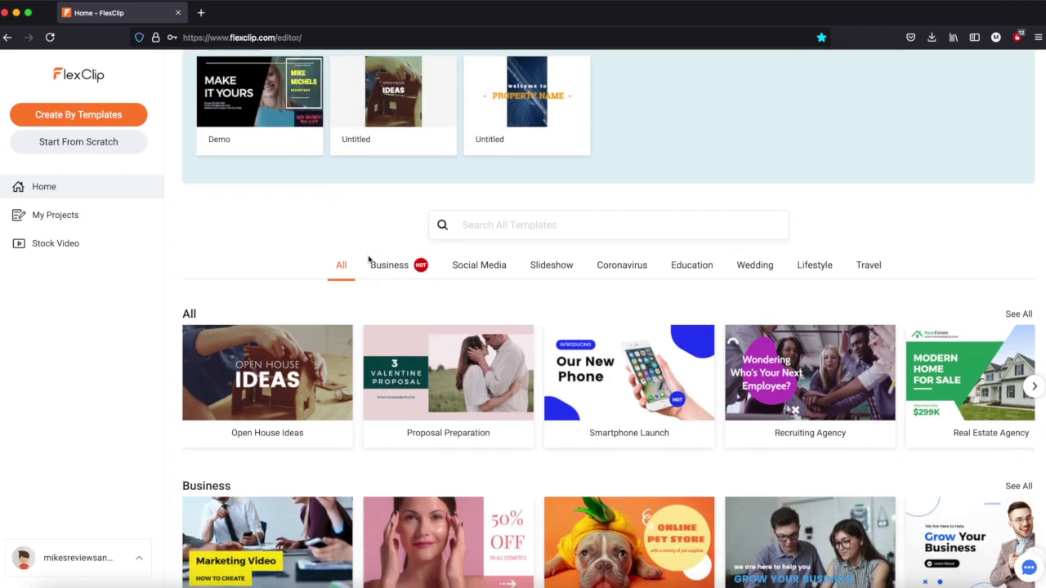
{"action": "scroll", "coordinate": [384, 258], "scroll_direction": "down", "scroll_amount": 2}
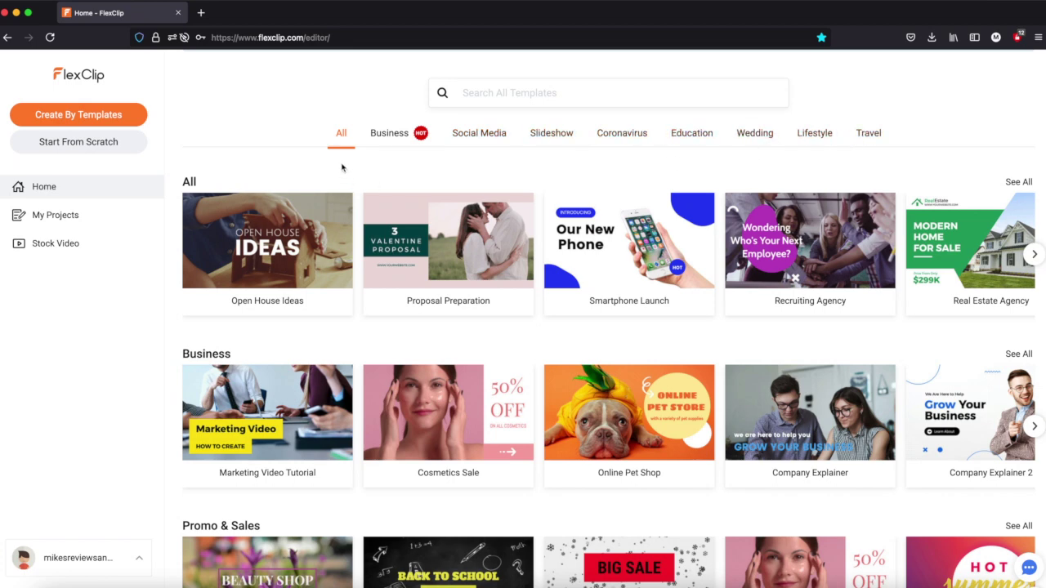
{"action": "left_click", "coordinate": [403, 138]}
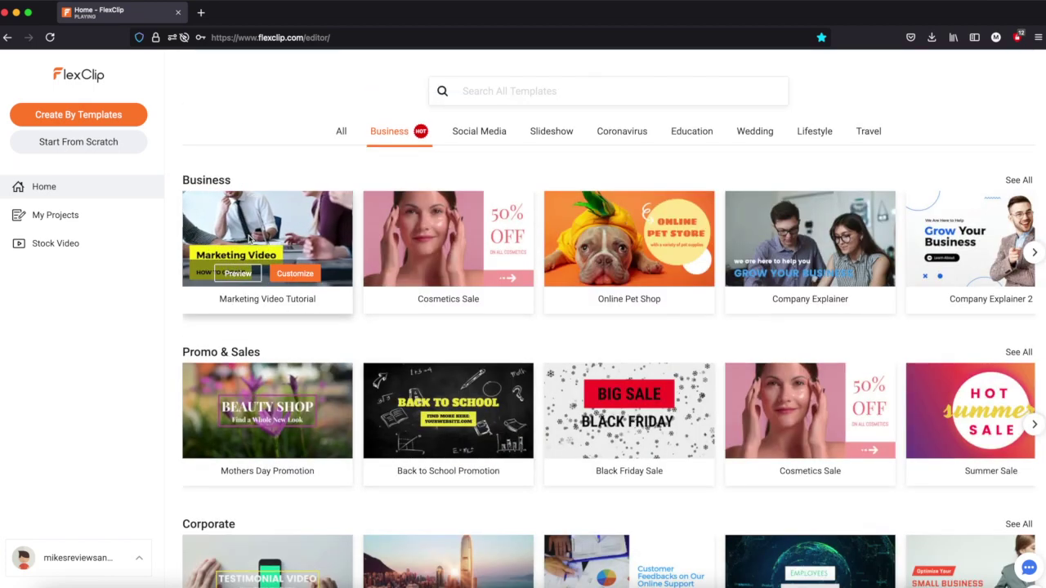
{"action": "scroll", "coordinate": [251, 243], "scroll_direction": "down", "scroll_amount": 1}
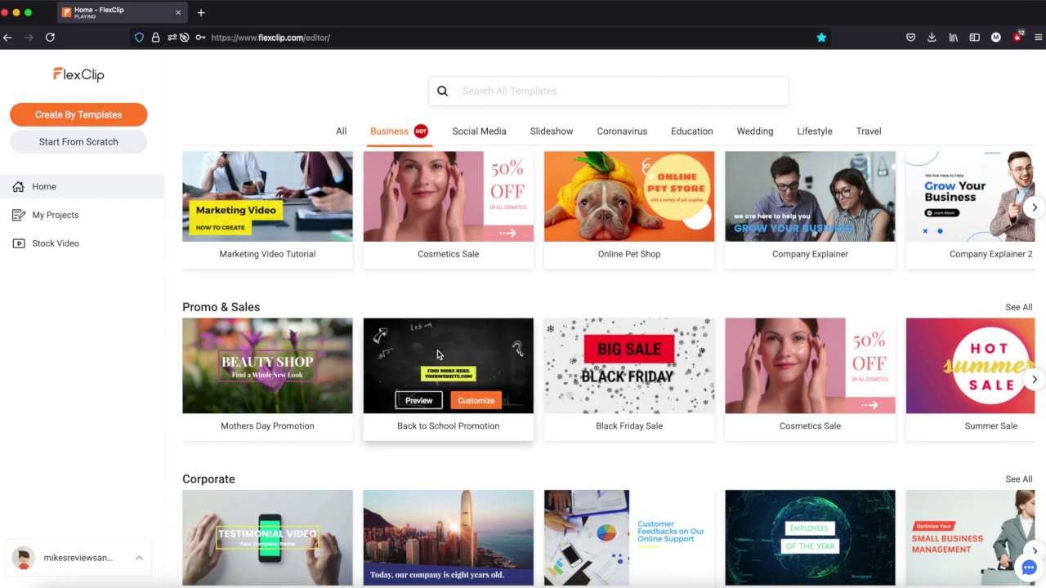
{"action": "scroll", "coordinate": [437, 353], "scroll_direction": "down", "scroll_amount": 2}
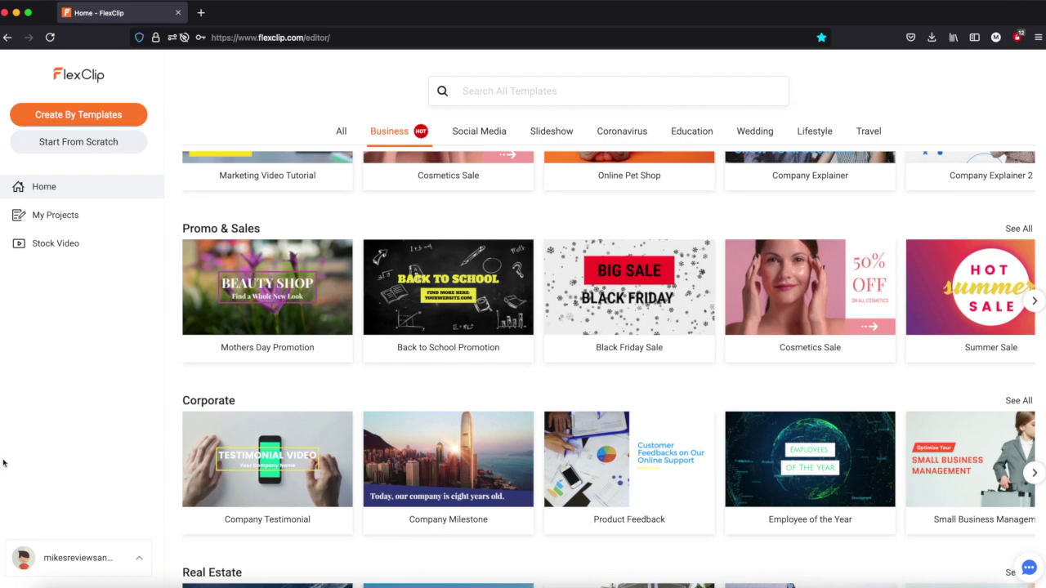
{"action": "mouse_move", "coordinate": [239, 338]}
{"action": "scroll", "coordinate": [217, 417], "scroll_direction": "down", "scroll_amount": 3}
{"action": "scroll", "coordinate": [326, 387], "scroll_direction": "down", "scroll_amount": 5}
{"action": "scroll", "coordinate": [327, 387], "scroll_direction": "down", "scroll_amount": 4}
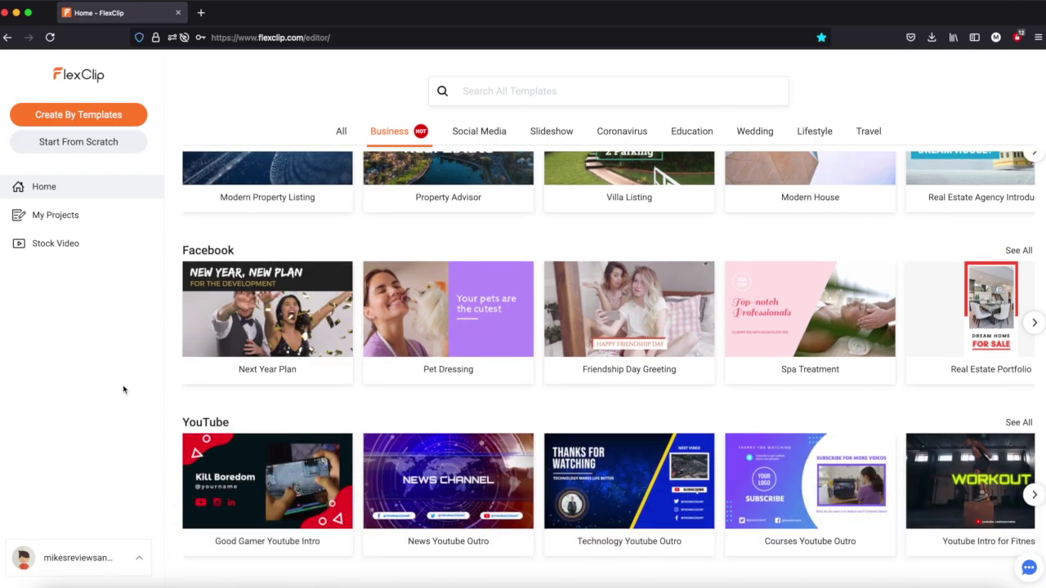
{"action": "mouse_move", "coordinate": [221, 493]}
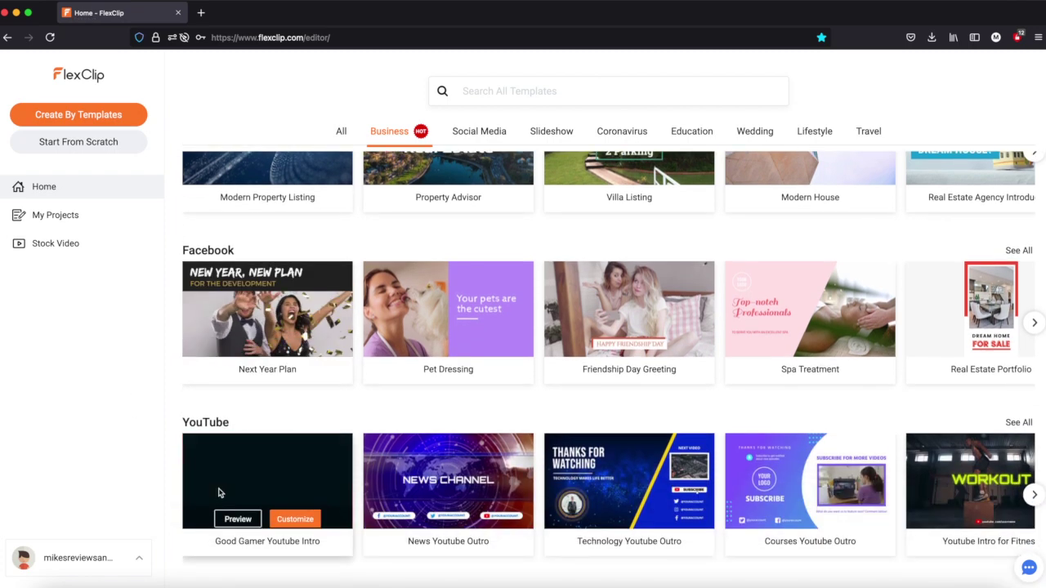
{"action": "left_click", "coordinate": [309, 516]}
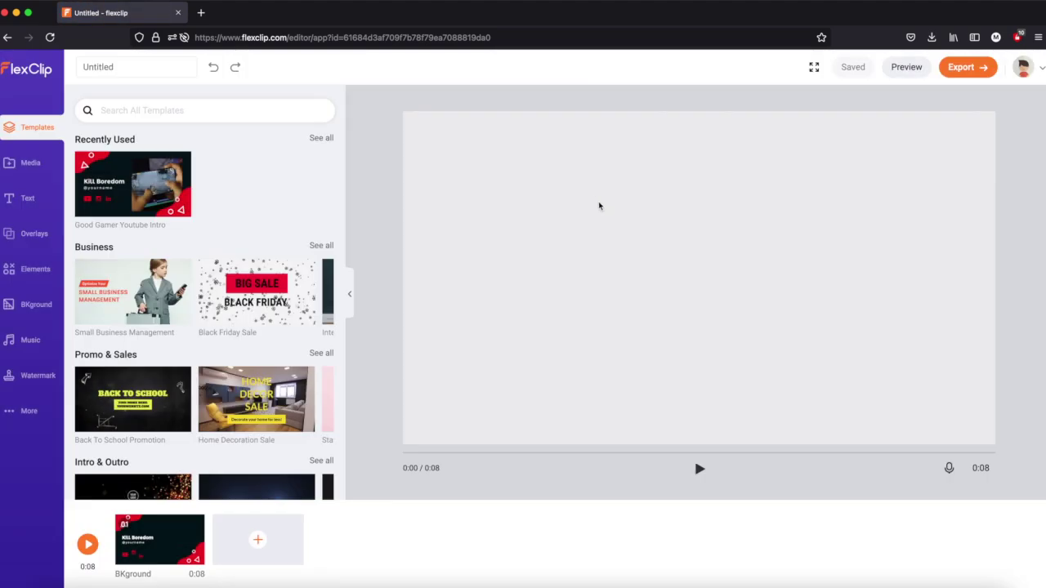
Apply all 5 pages of the Small Business Management template, replacing all of the existing storyboards
{"action": "scroll", "coordinate": [204, 327], "scroll_direction": "down", "scroll_amount": 2}
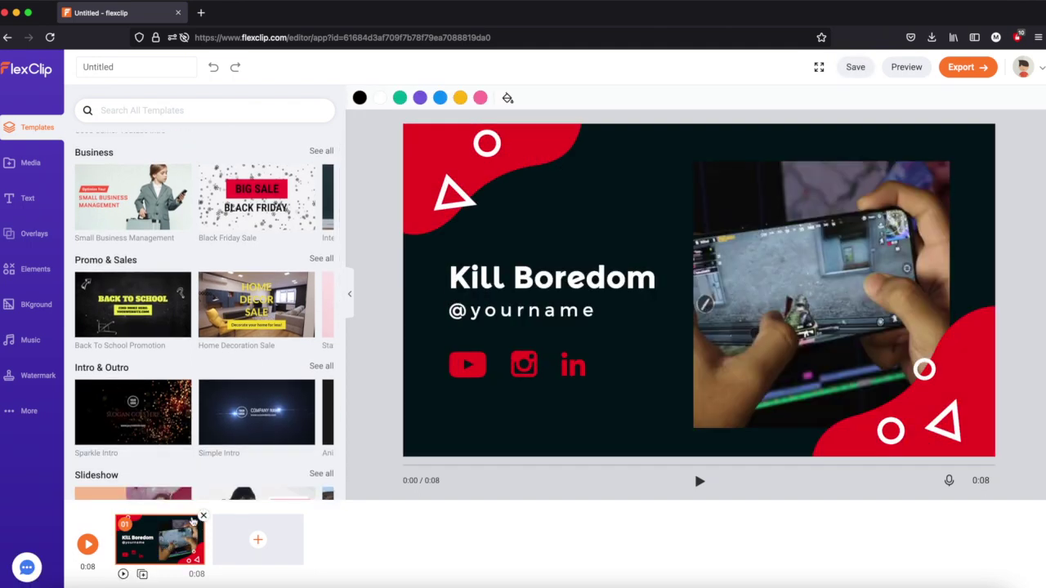
{"action": "mouse_move", "coordinate": [283, 539]}
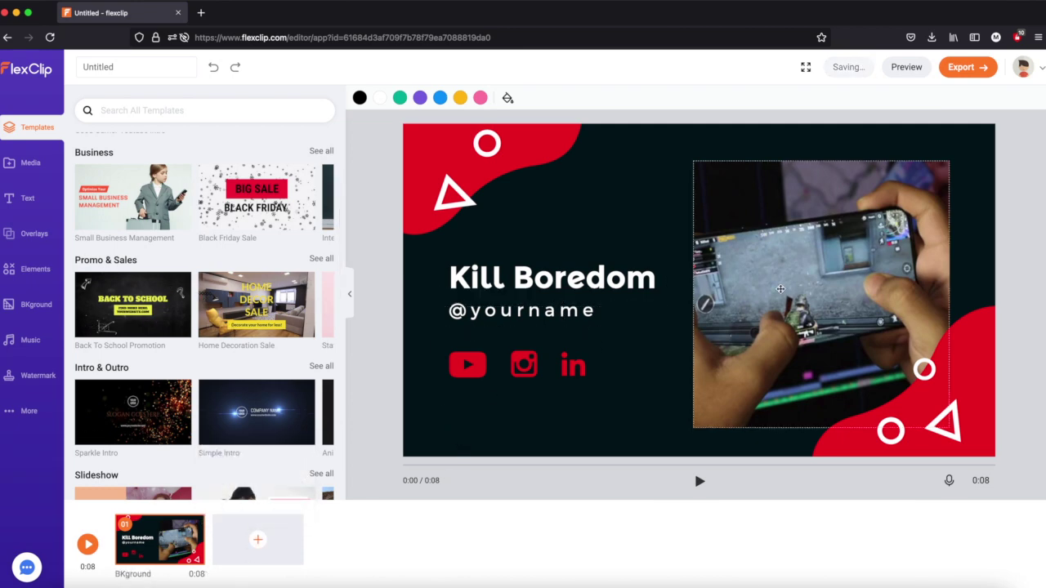
{"action": "mouse_move", "coordinate": [151, 554]}
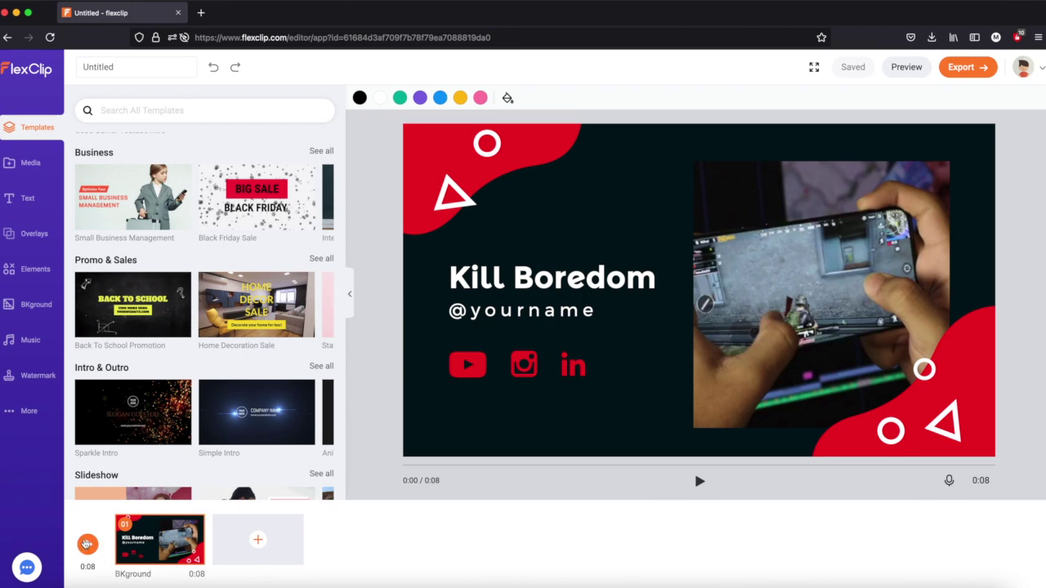
{"action": "scroll", "coordinate": [122, 378], "scroll_direction": "down", "scroll_amount": 10}
{"action": "scroll", "coordinate": [152, 269], "scroll_direction": "up", "scroll_amount": 12}
{"action": "scroll", "coordinate": [152, 270], "scroll_direction": "down", "scroll_amount": 4}
{"action": "scroll", "coordinate": [152, 270], "scroll_direction": "up", "scroll_amount": 4}
{"action": "left_click", "coordinate": [144, 282]}
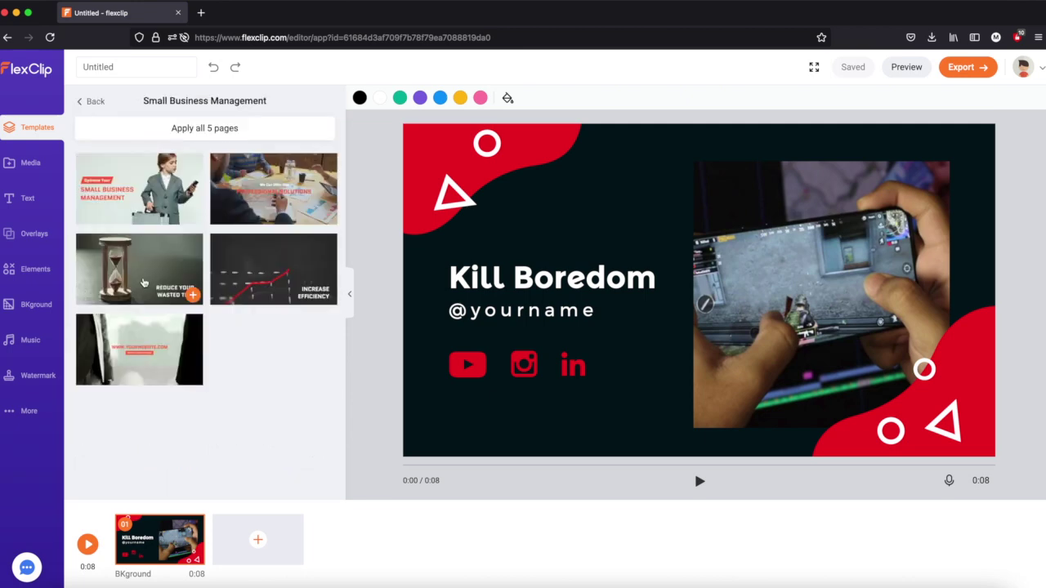
{"action": "left_click", "coordinate": [215, 128]}
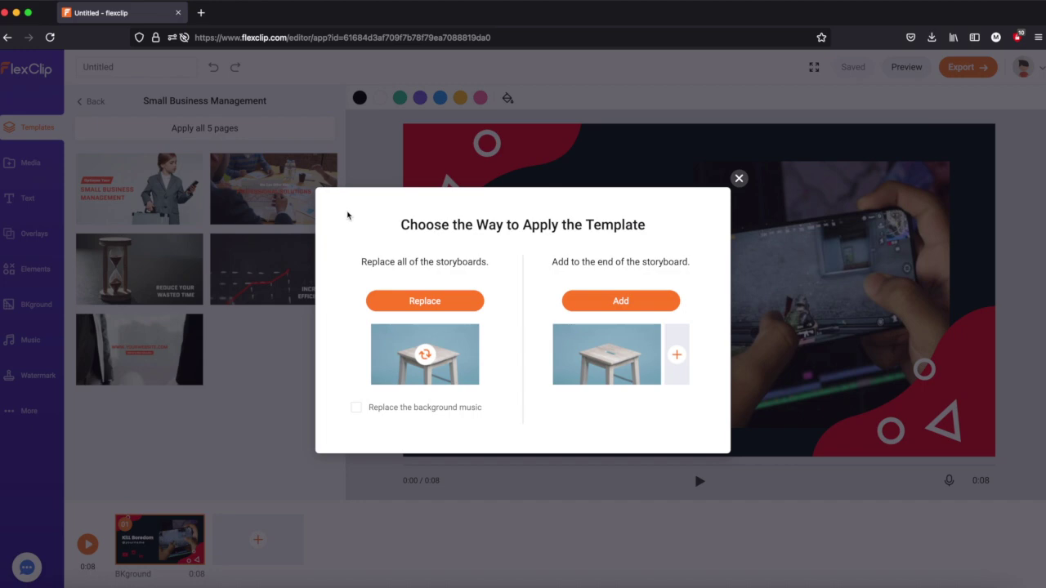
{"action": "left_click", "coordinate": [423, 301]}
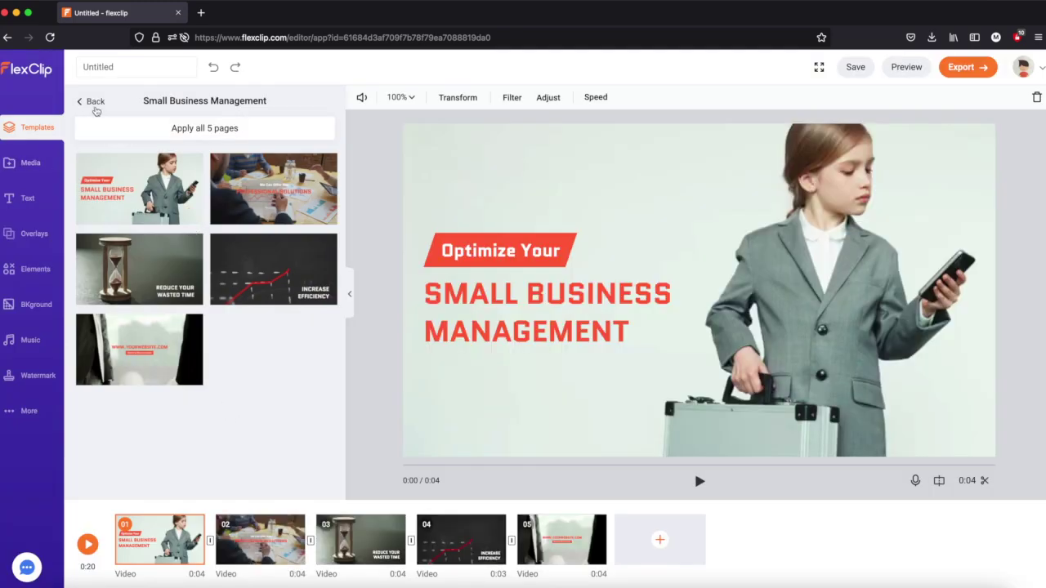
Add the contact-details page of the Secretary Resume template after the first storyboard and delete that page again
{"action": "left_click", "coordinate": [91, 102]}
{"action": "scroll", "coordinate": [204, 245], "scroll_direction": "down", "scroll_amount": 10}
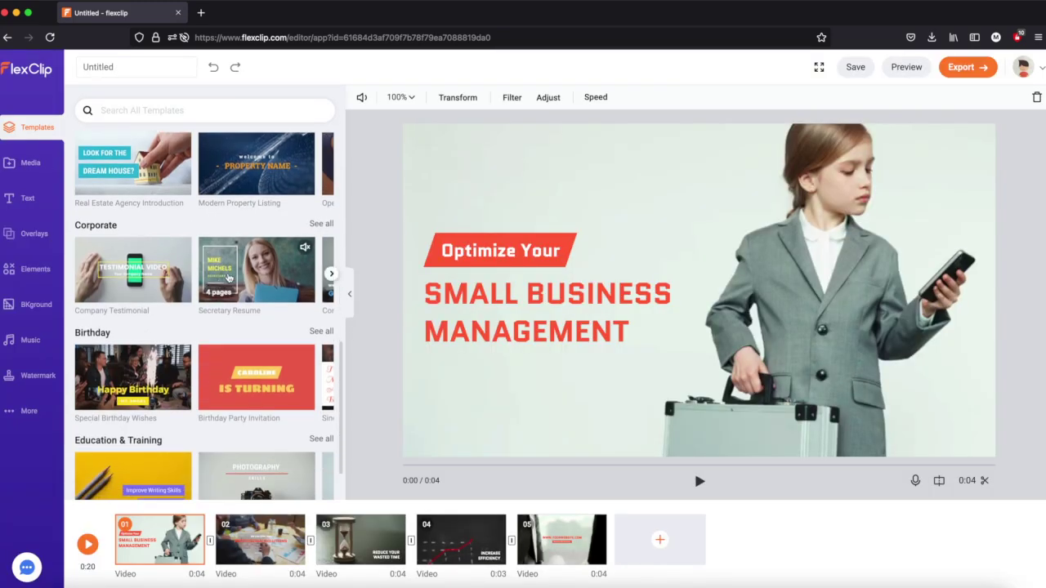
{"action": "left_click", "coordinate": [228, 279]}
{"action": "mouse_move", "coordinate": [327, 296]}
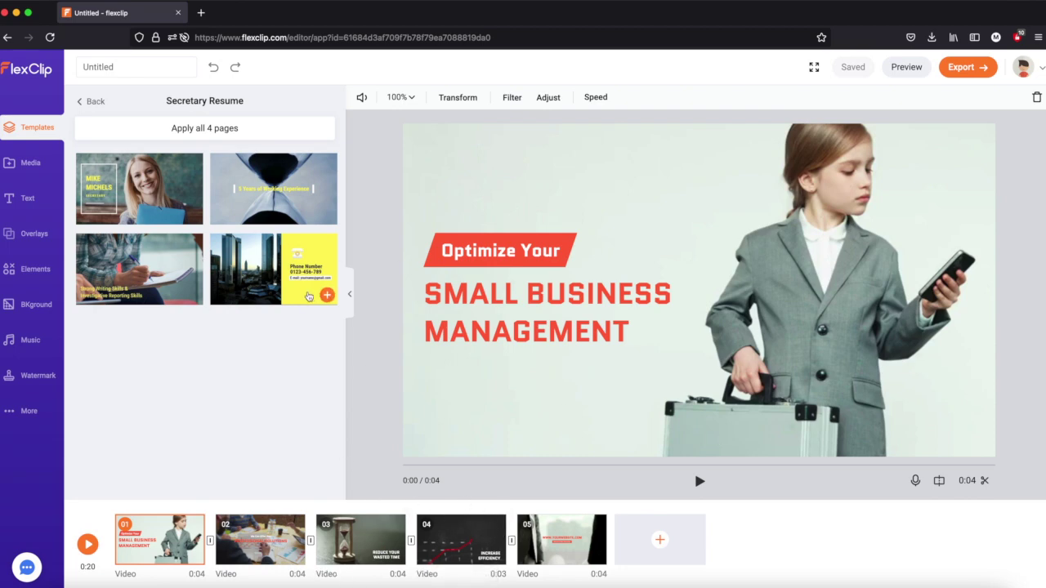
{"action": "left_click", "coordinate": [329, 296]}
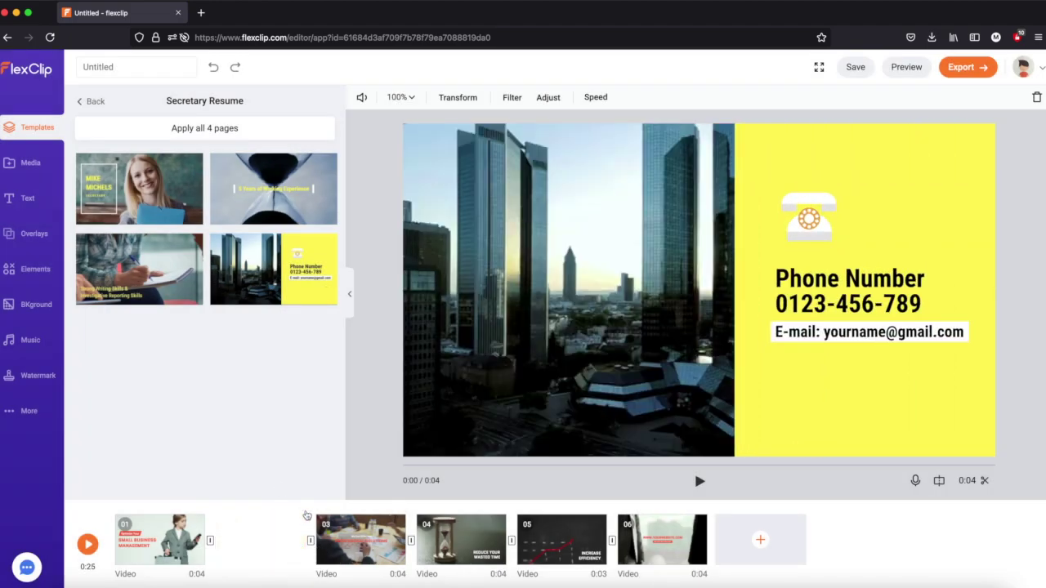
{"action": "left_click", "coordinate": [303, 517]}
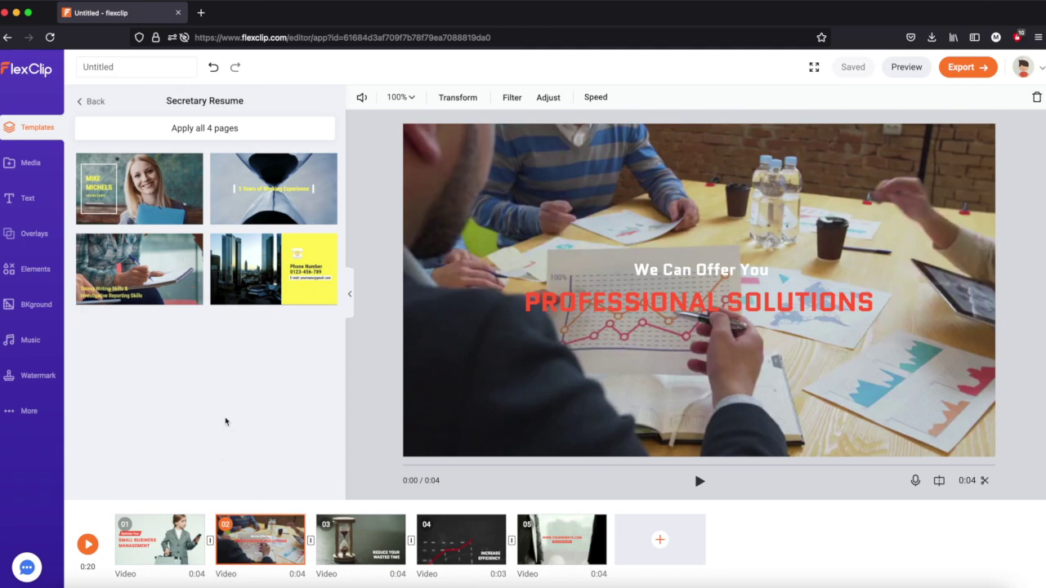
Select the first storyboard and examine its "Small Business Management" title text and background video
{"action": "left_click", "coordinate": [168, 540]}
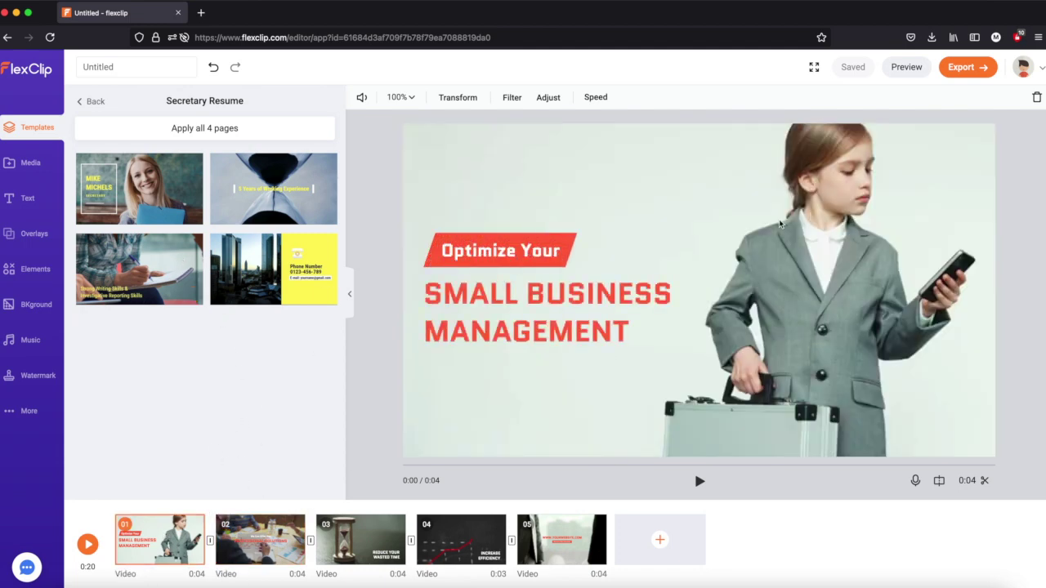
{"action": "left_click", "coordinate": [575, 296]}
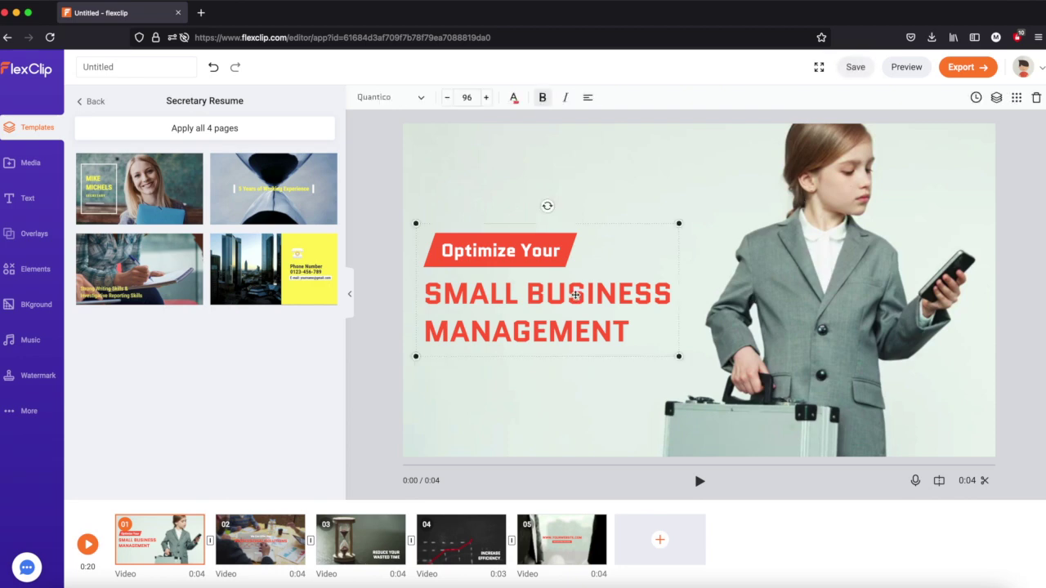
{"action": "left_click", "coordinate": [792, 272]}
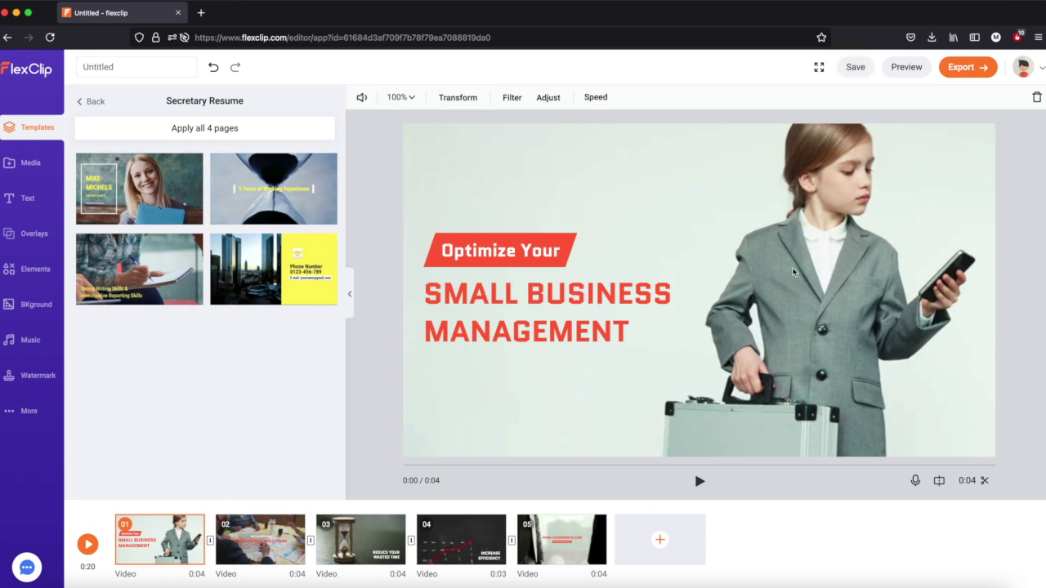
{"action": "right_click", "coordinate": [717, 188]}
{"action": "left_click", "coordinate": [710, 188]}
Check the recording options for adding media and open the stock media library
{"action": "left_click", "coordinate": [25, 162]}
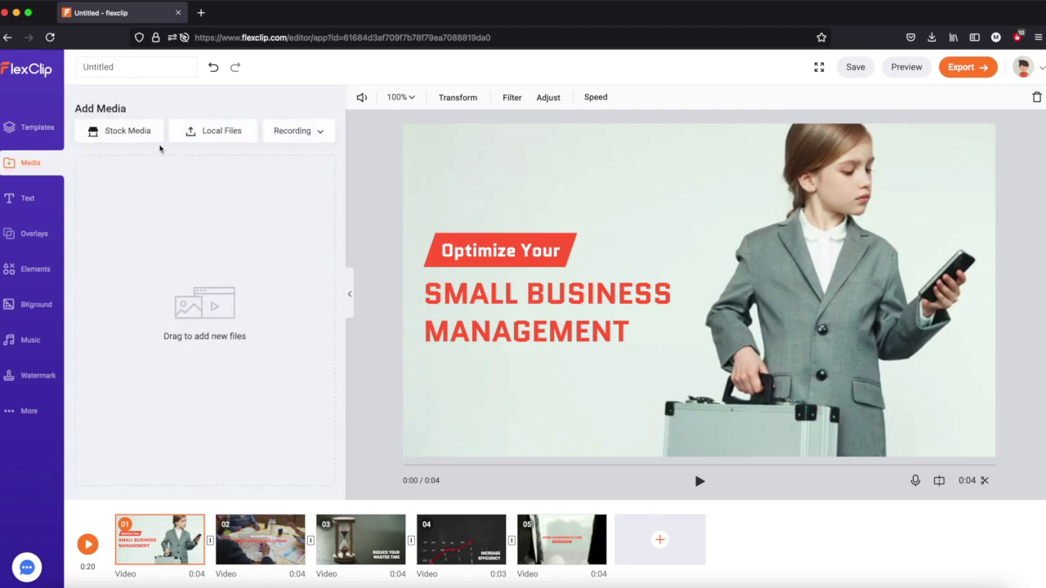
{"action": "left_click", "coordinate": [290, 130]}
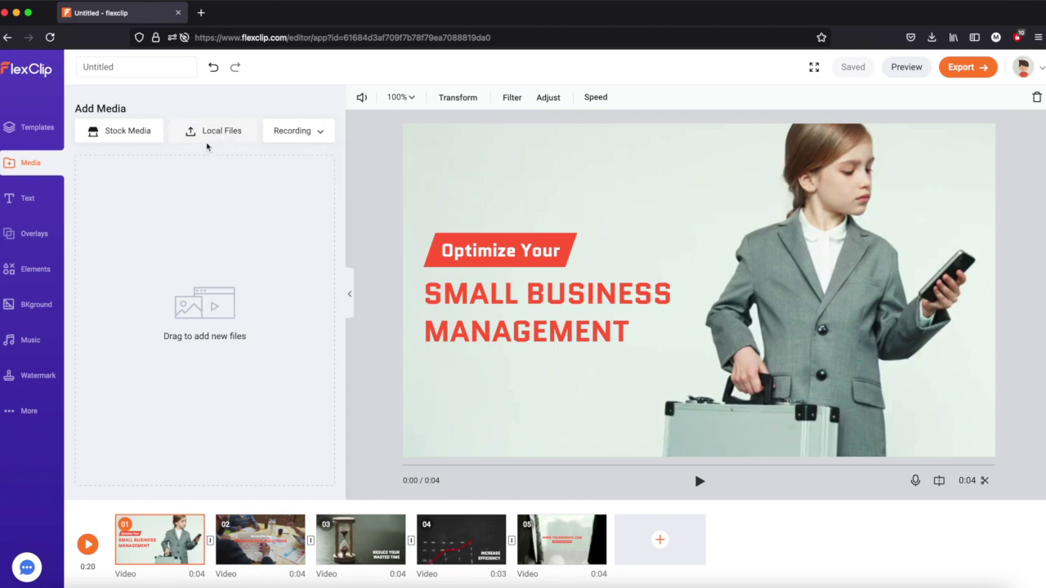
{"action": "left_click", "coordinate": [133, 132]}
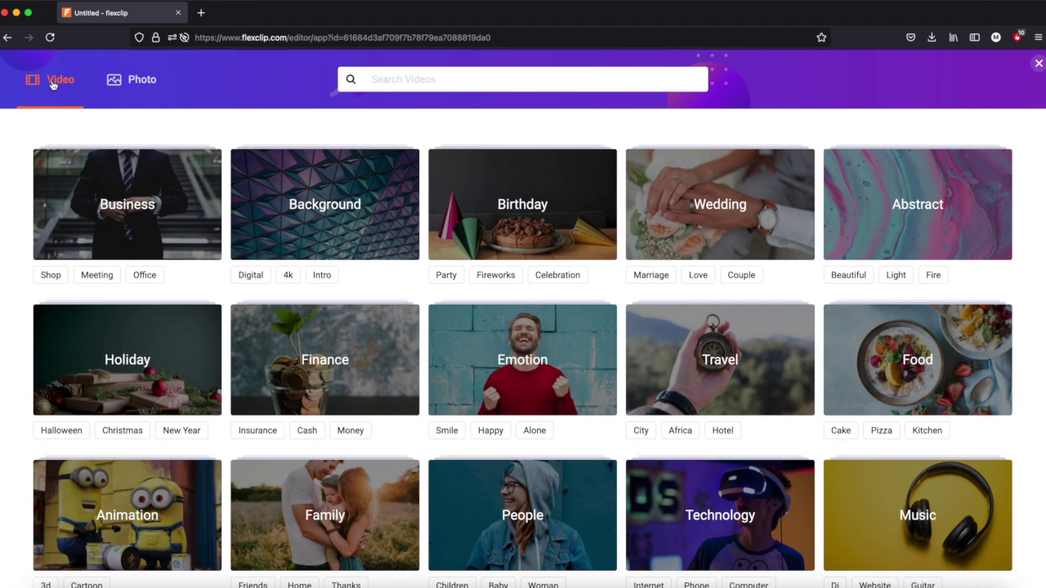
Add the archery photo of a man aiming at a target from the Sport stock photos to the media library
{"action": "left_click", "coordinate": [132, 85]}
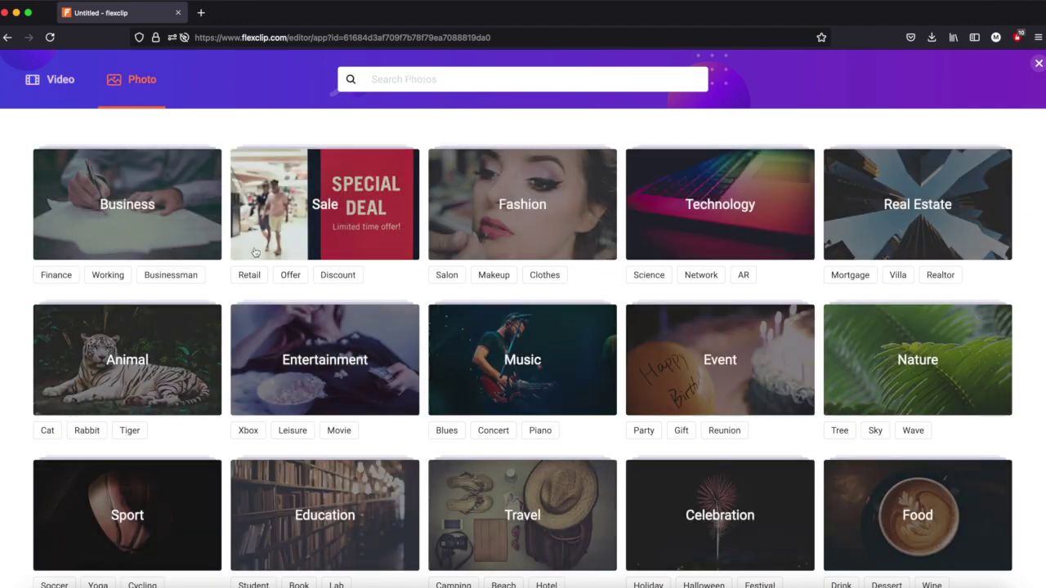
{"action": "scroll", "coordinate": [376, 309], "scroll_direction": "down", "scroll_amount": 5}
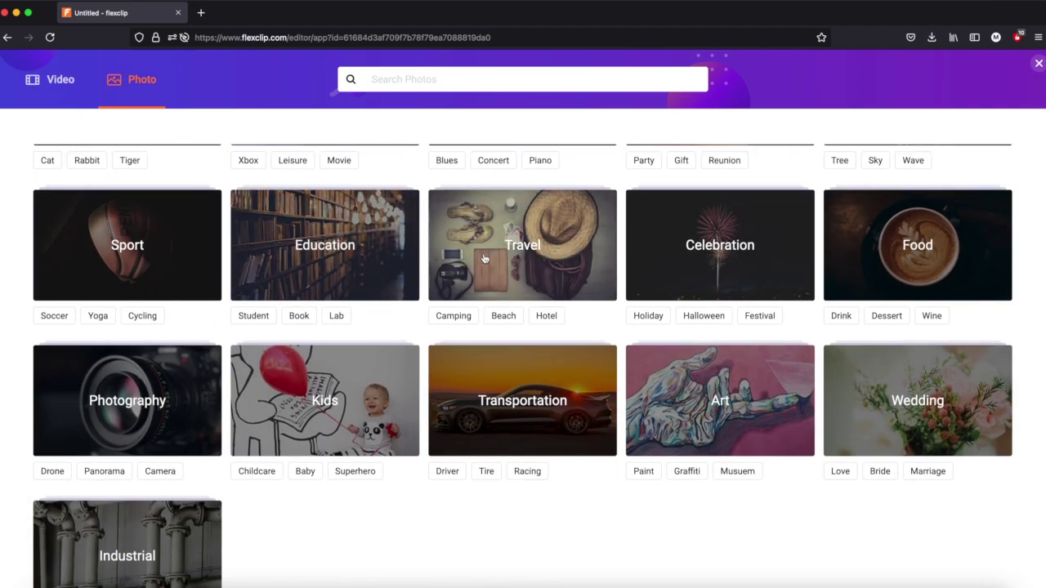
{"action": "left_click", "coordinate": [126, 245]}
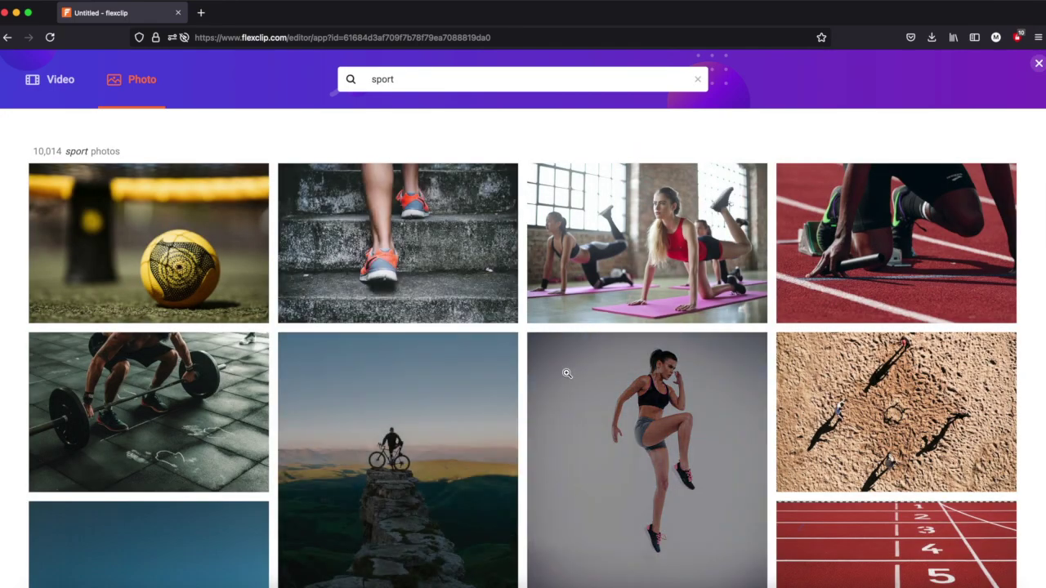
{"action": "scroll", "coordinate": [567, 373], "scroll_direction": "down", "scroll_amount": 5}
{"action": "scroll", "coordinate": [566, 374], "scroll_direction": "down", "scroll_amount": 10}
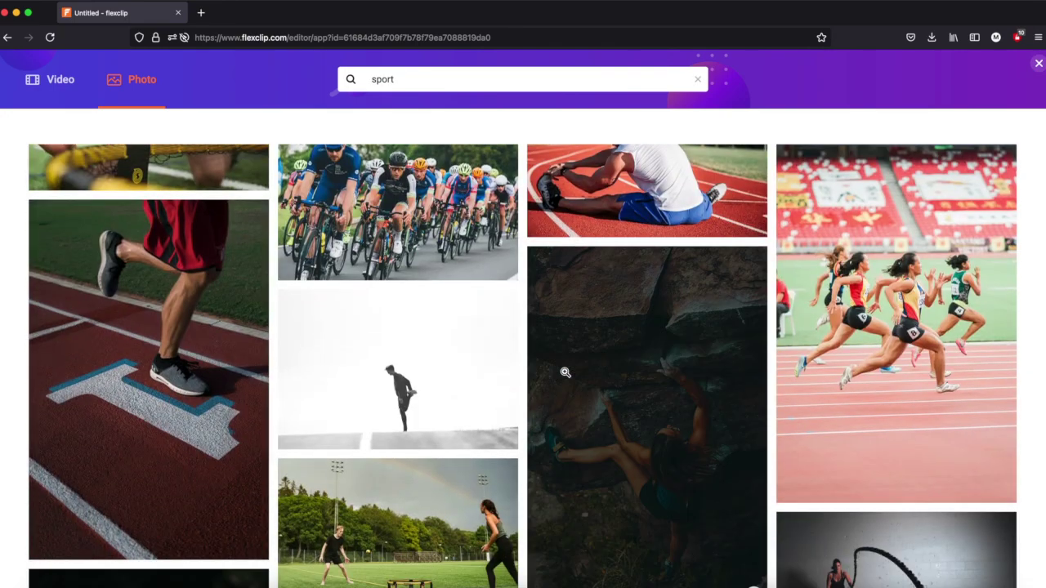
{"action": "scroll", "coordinate": [458, 351], "scroll_direction": "down", "scroll_amount": 5}
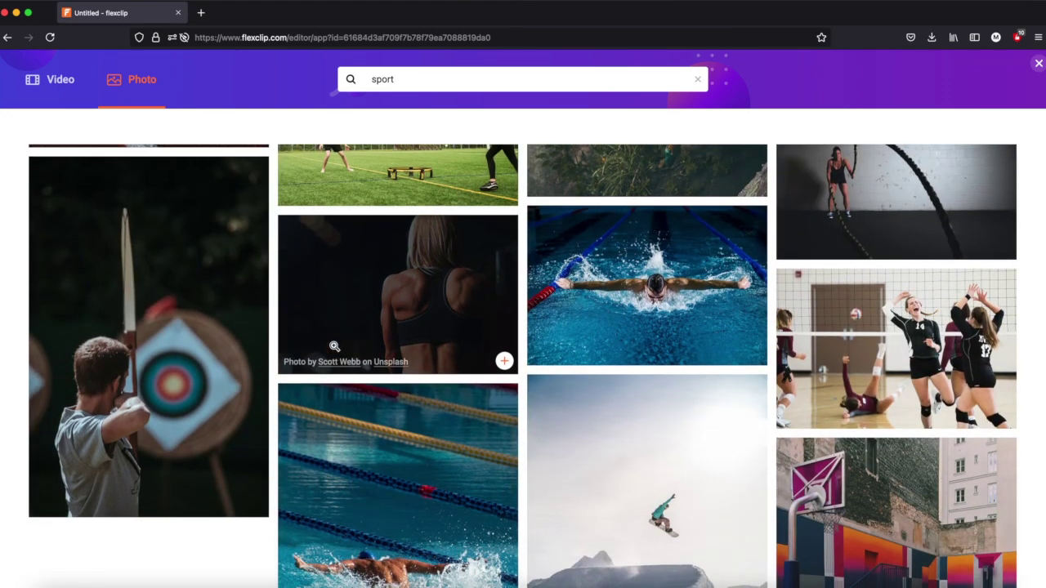
{"action": "left_click", "coordinate": [150, 348]}
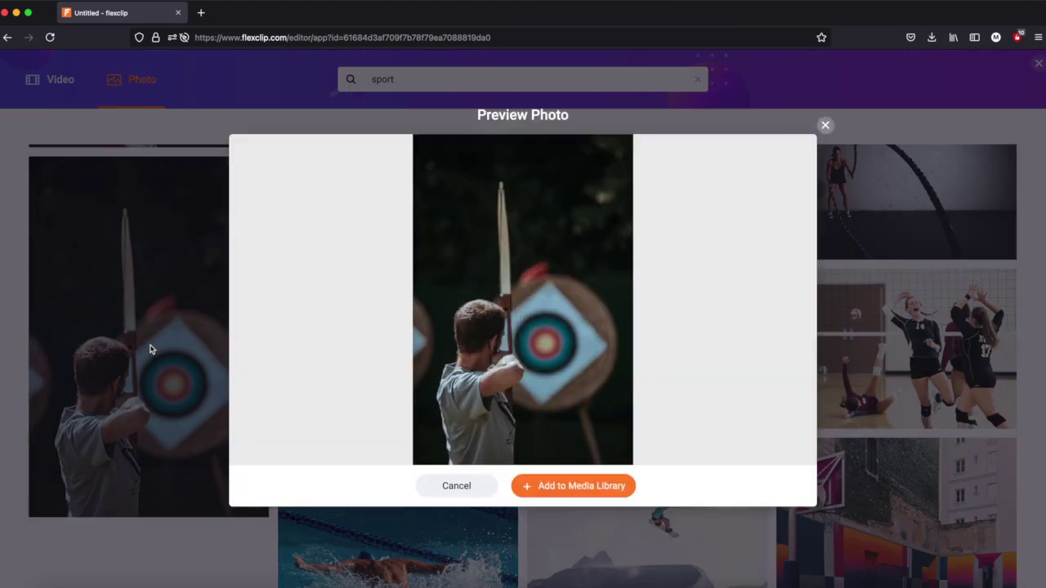
{"action": "left_click", "coordinate": [545, 485]}
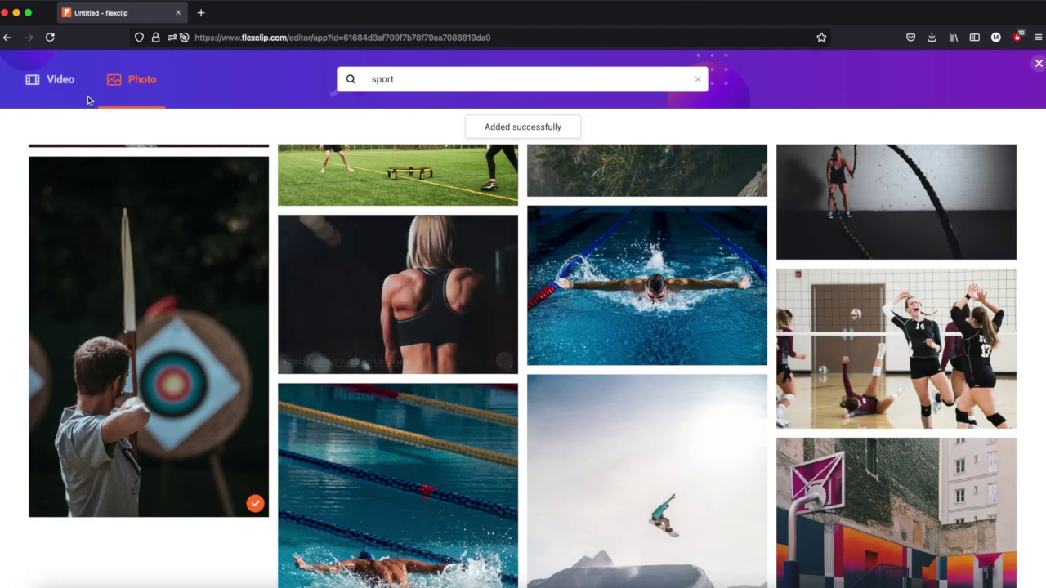
{"action": "left_click", "coordinate": [1038, 63]}
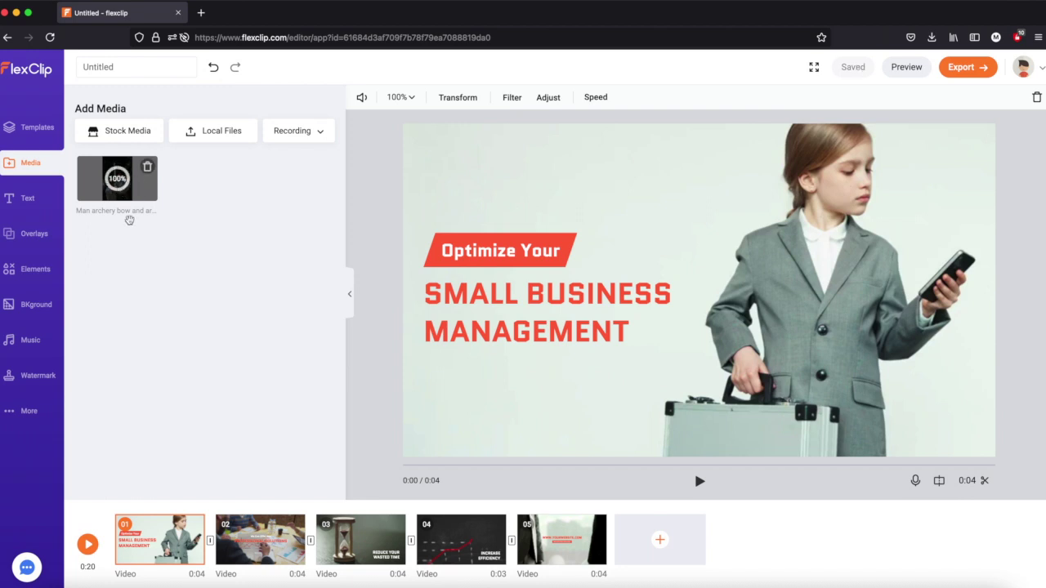
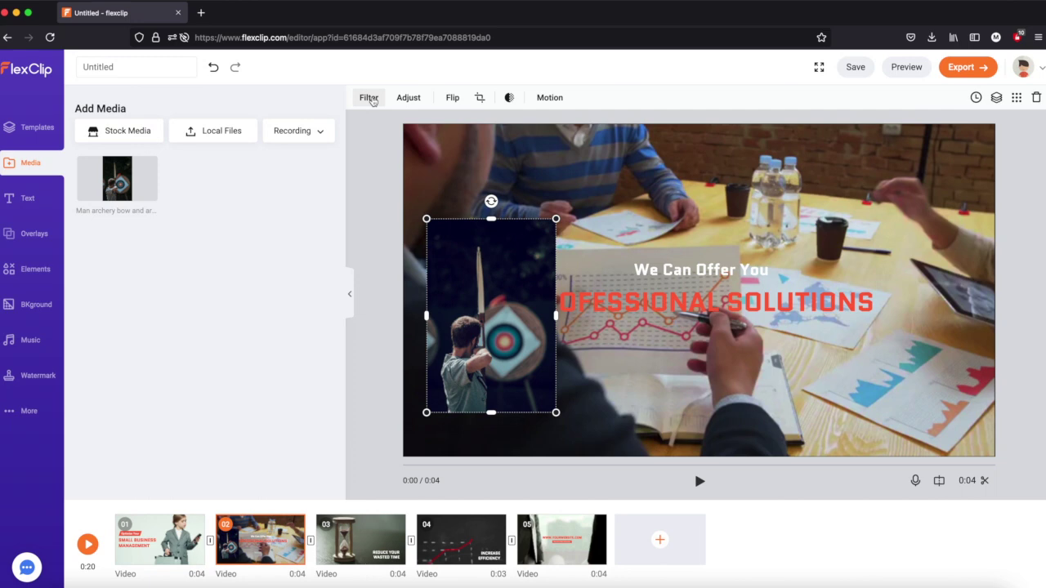
Open the archery photo's filter options, then flip the photo horizontally and flip it back
{"action": "left_click", "coordinate": [369, 99]}
{"action": "left_click", "coordinate": [452, 98]}
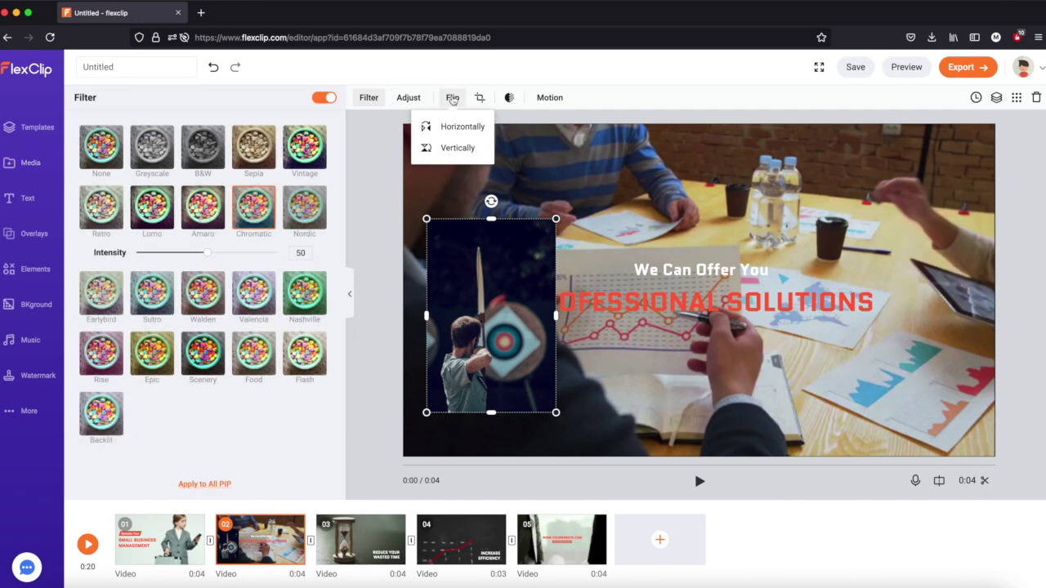
{"action": "left_click", "coordinate": [461, 126]}
{"action": "left_click", "coordinate": [460, 127]}
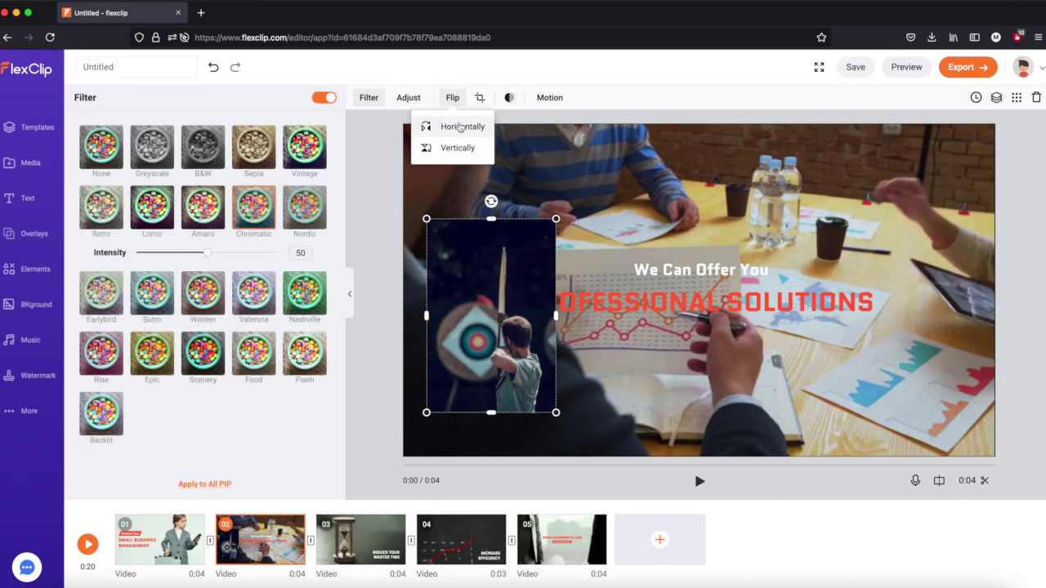
{"action": "left_click", "coordinate": [461, 126]}
{"action": "left_click", "coordinate": [461, 126]}
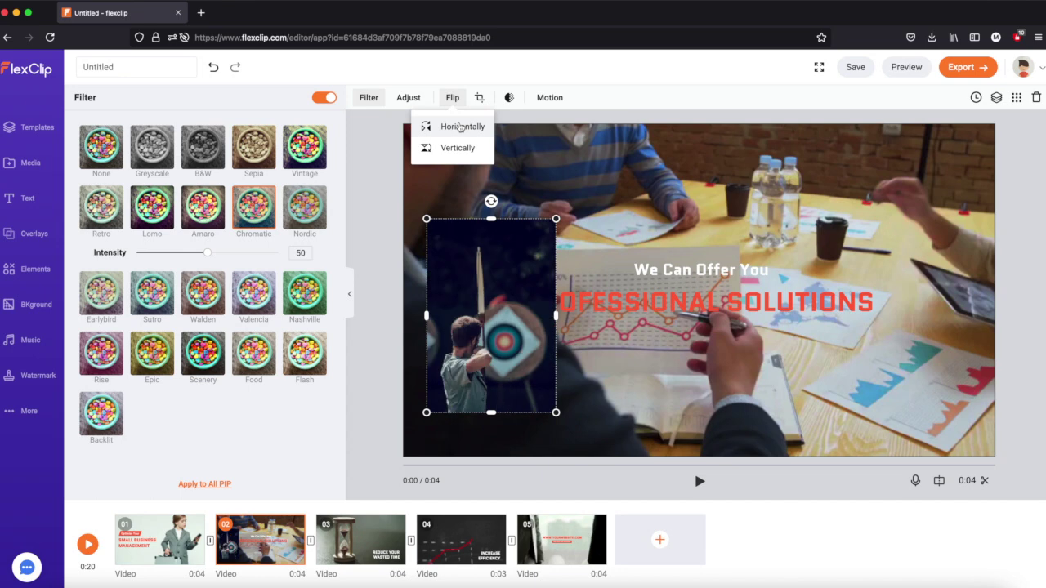
Lower the archery photo's opacity until it is see-through and move it to the lower-right corner of the second storyboard
{"action": "left_click", "coordinate": [509, 97]}
{"action": "left_click_drag", "start_coordinate": [581, 144], "coordinate": [475, 153]}
{"action": "left_click", "coordinate": [509, 309]}
{"action": "left_click_drag", "start_coordinate": [472, 271], "coordinate": [909, 301]}
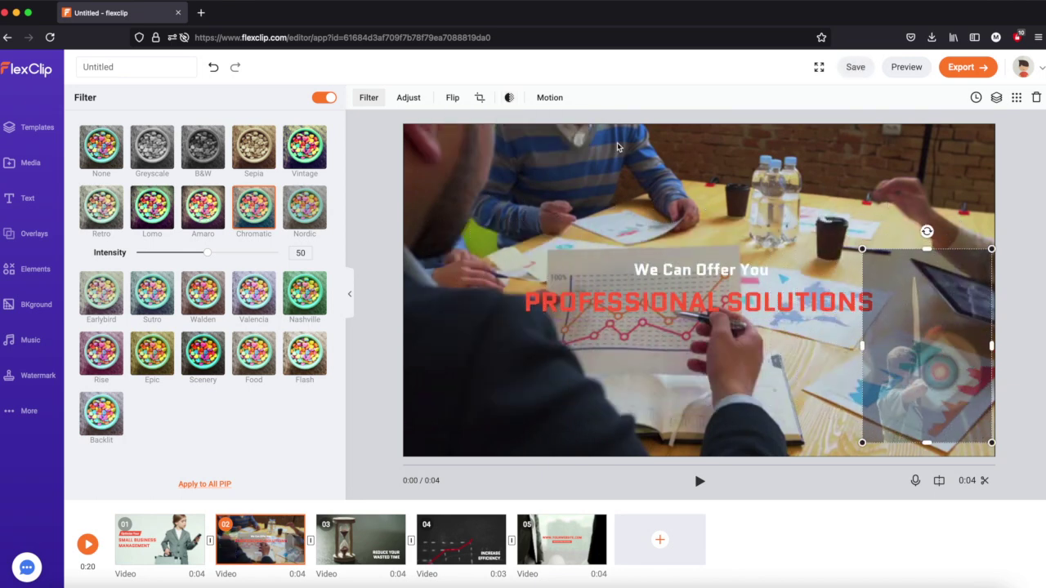
Apply the Enter & Out "Bottom Right" motion to the archery photo and play the storyboard to check it
{"action": "left_click", "coordinate": [550, 97]}
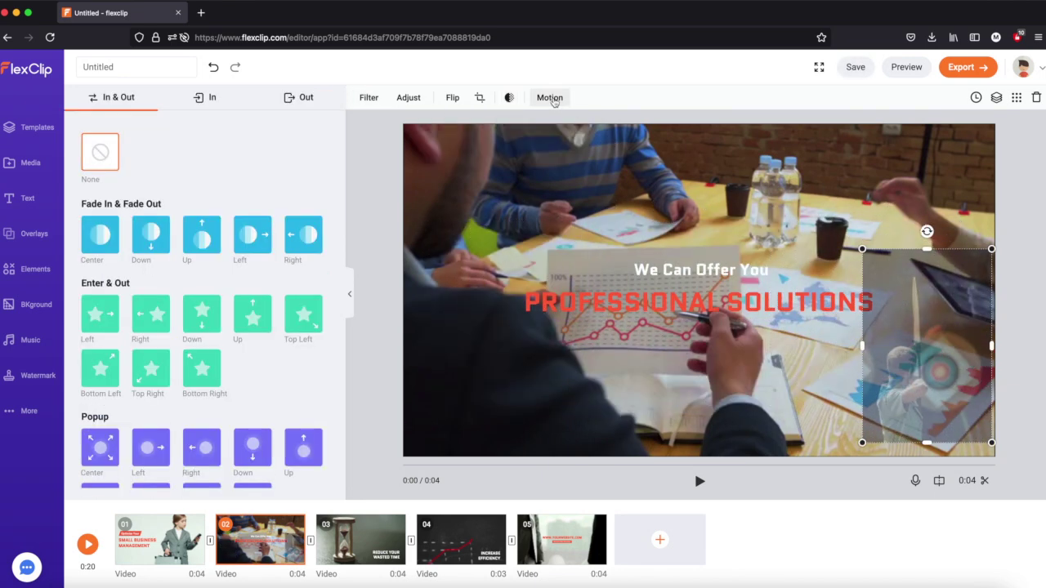
{"action": "left_click", "coordinate": [207, 366]}
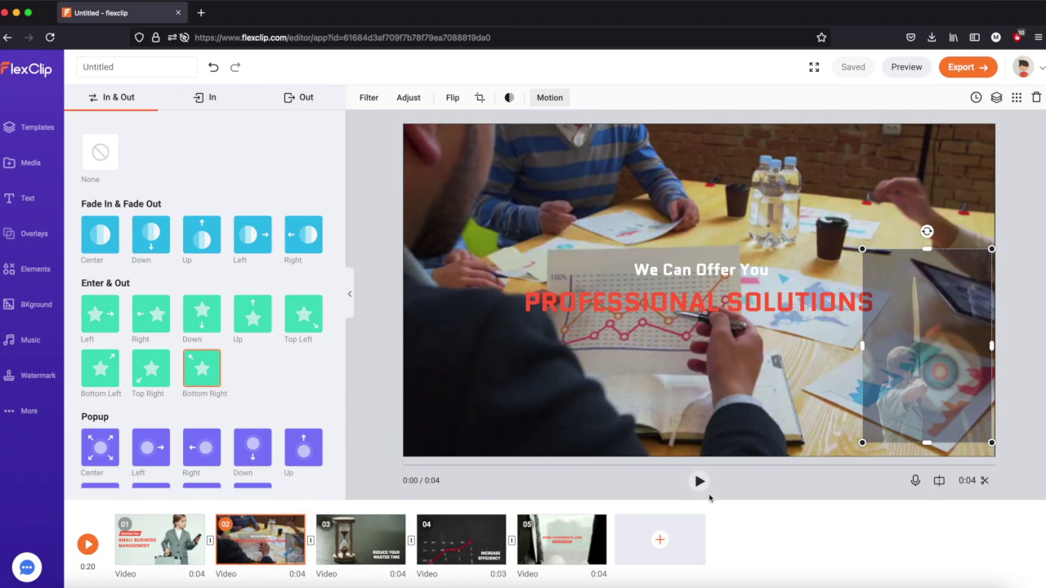
{"action": "left_click", "coordinate": [699, 482]}
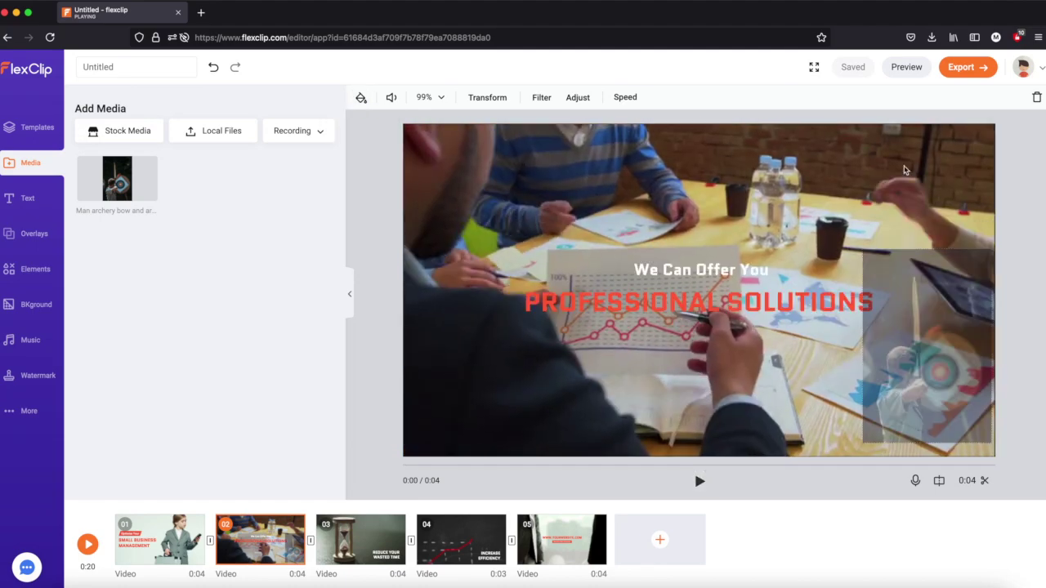
Preview the whole video, skipping ahead to about its middle, lower the system sound volume, and return to editing
{"action": "left_click", "coordinate": [911, 73]}
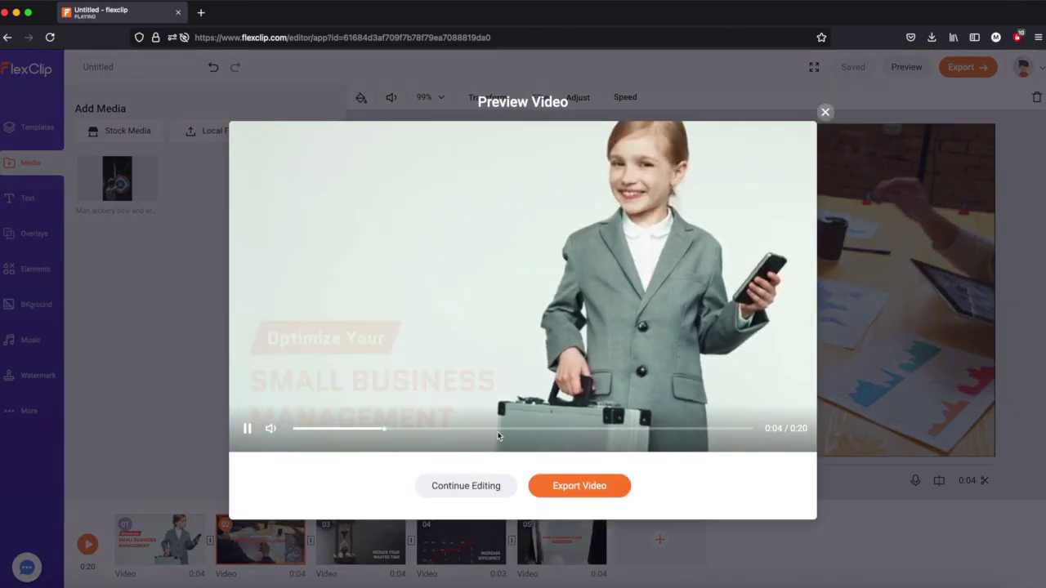
{"action": "left_click", "coordinate": [497, 432]}
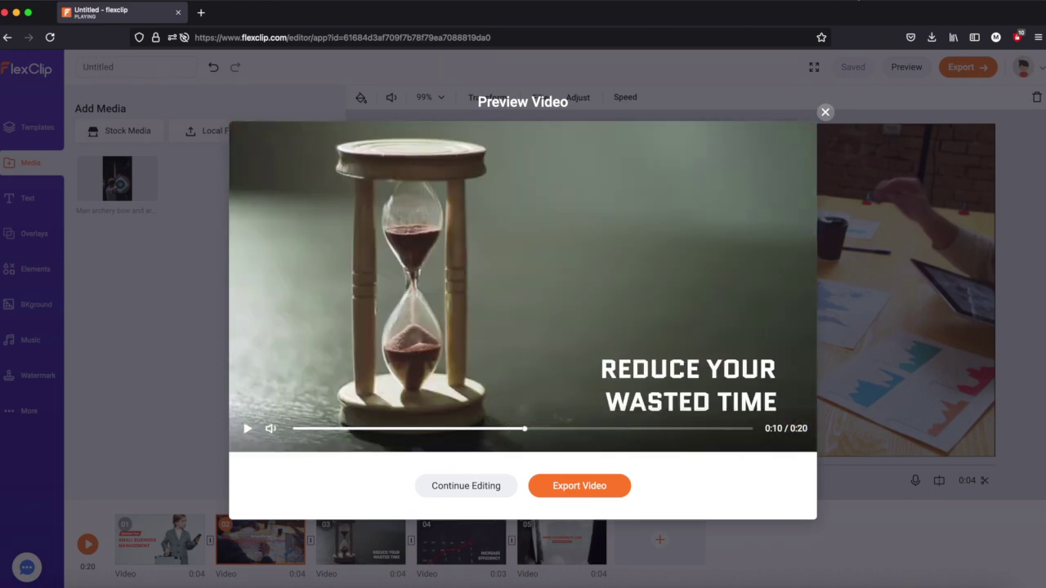
{"action": "left_click", "coordinate": [906, 2]}
{"action": "left_click_drag", "start_coordinate": [947, 29], "coordinate": [914, 27]}
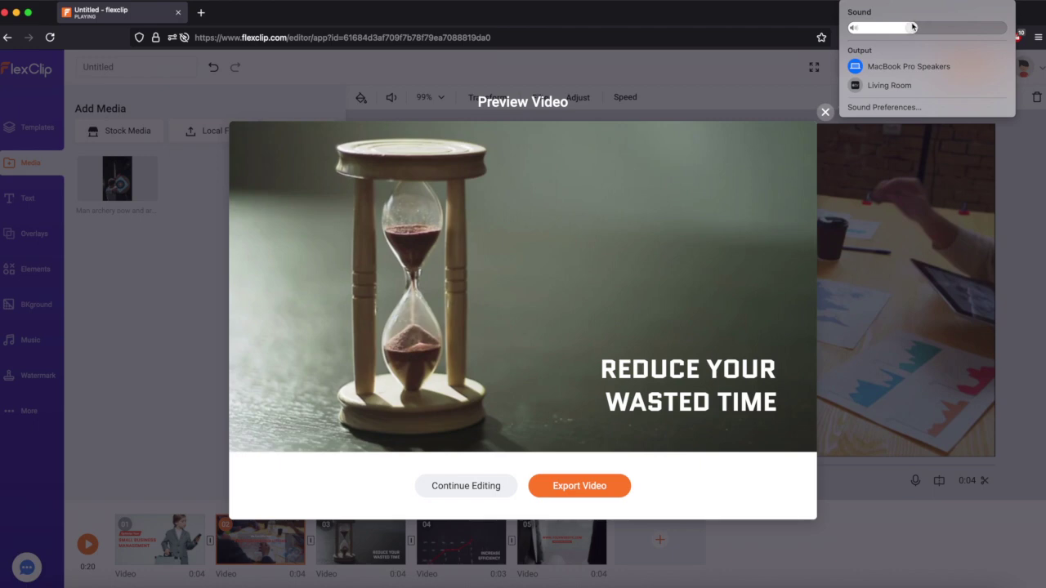
{"action": "left_click", "coordinate": [953, 378]}
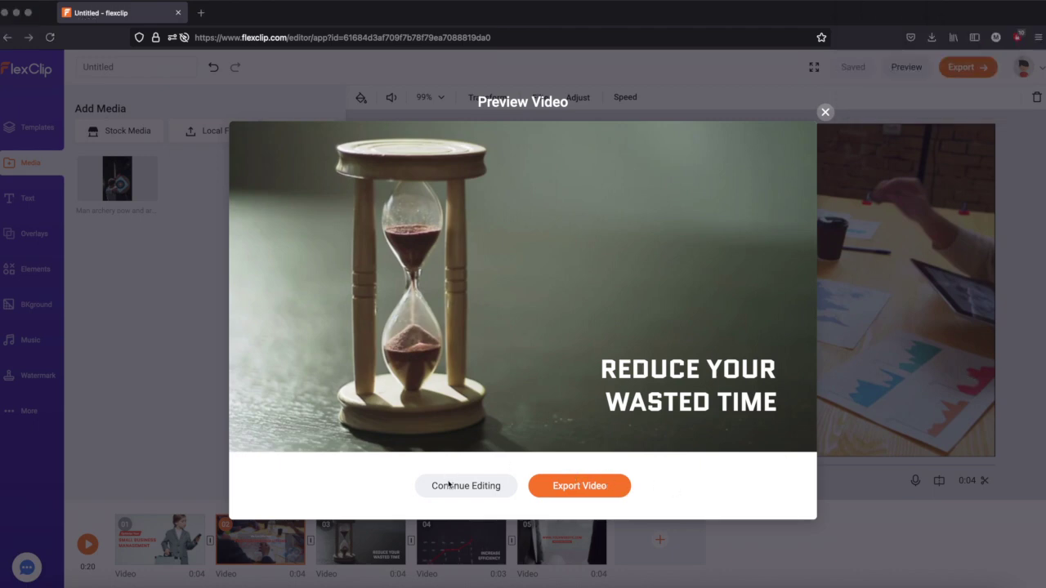
{"action": "left_click", "coordinate": [825, 112]}
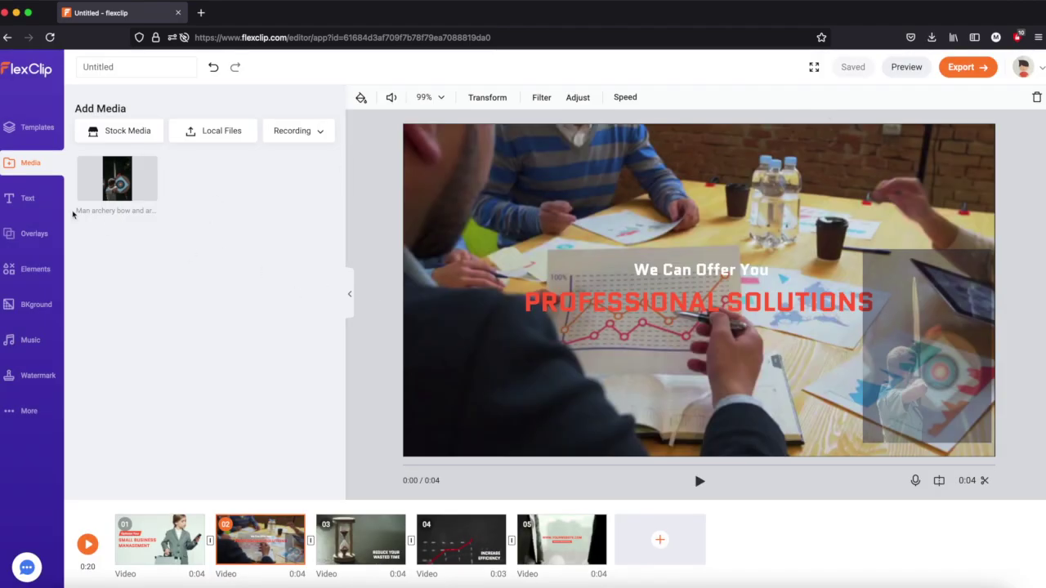
Add a "Quick Slide" title to the second storyboard, place it above the existing text, and change its wording to "Hello"
{"action": "left_click", "coordinate": [27, 199]}
{"action": "scroll", "coordinate": [159, 251], "scroll_direction": "down", "scroll_amount": 5}
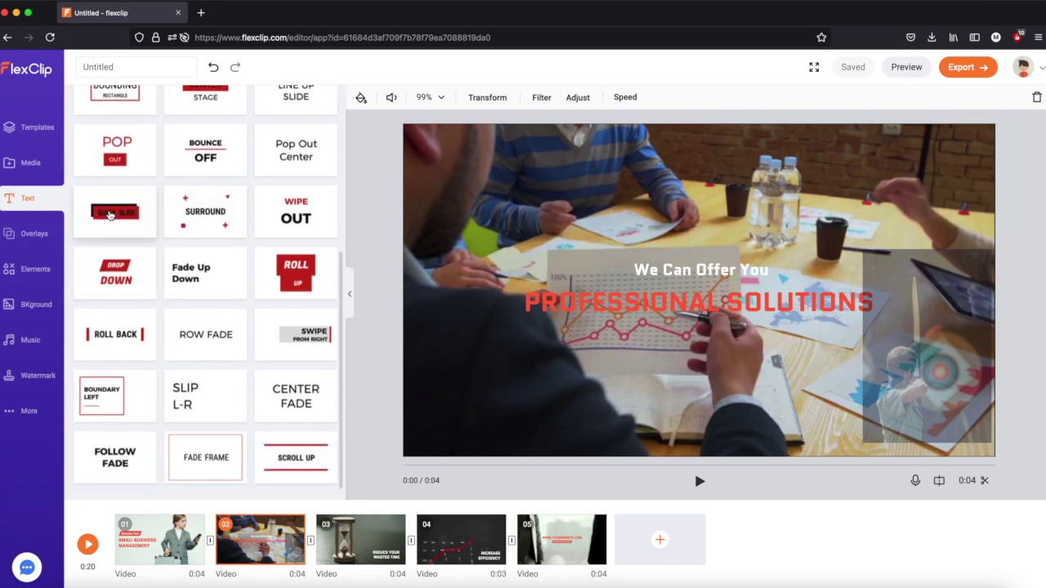
{"action": "left_click", "coordinate": [111, 214]}
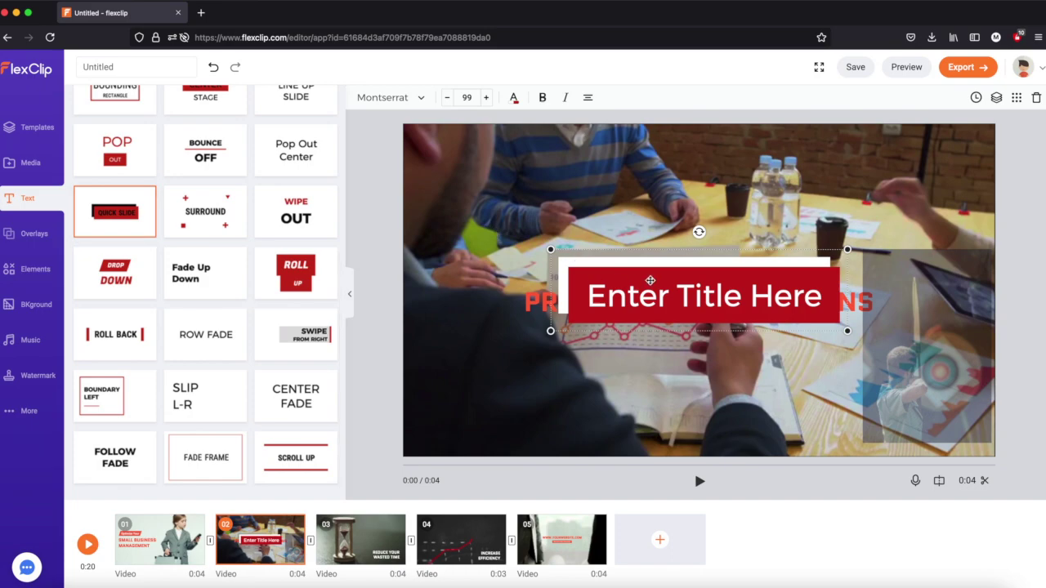
{"action": "left_click_drag", "start_coordinate": [650, 280], "coordinate": [547, 209]}
{"action": "double_click", "coordinate": [546, 210]}
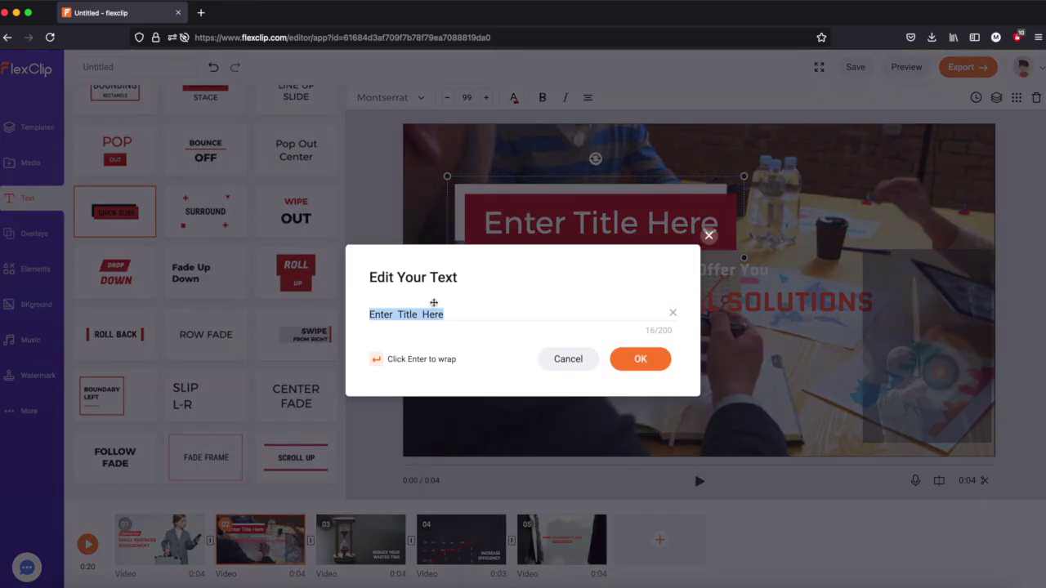
{"action": "type", "text": "Hello"}
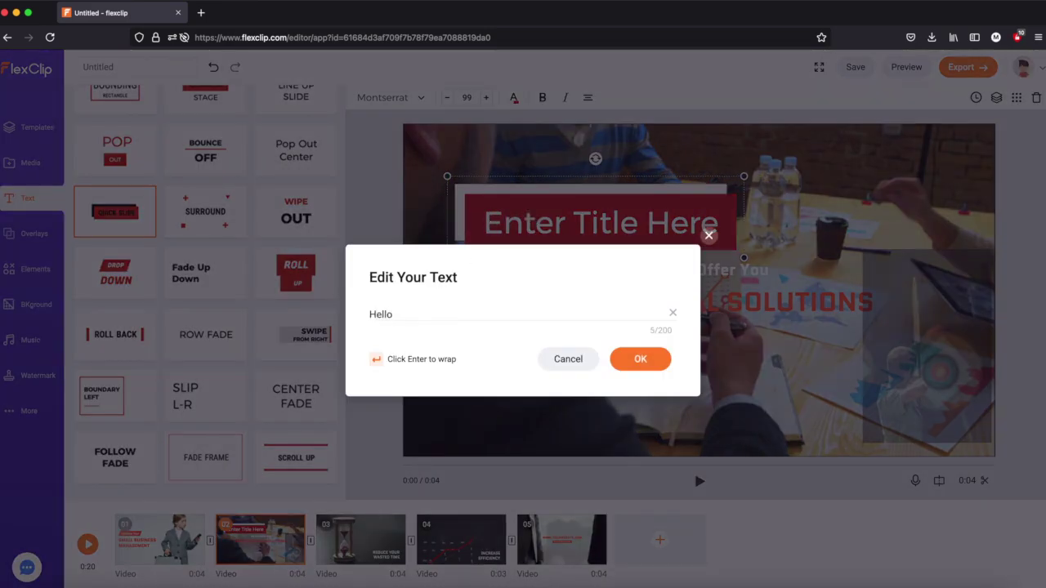
{"action": "left_click", "coordinate": [660, 360]}
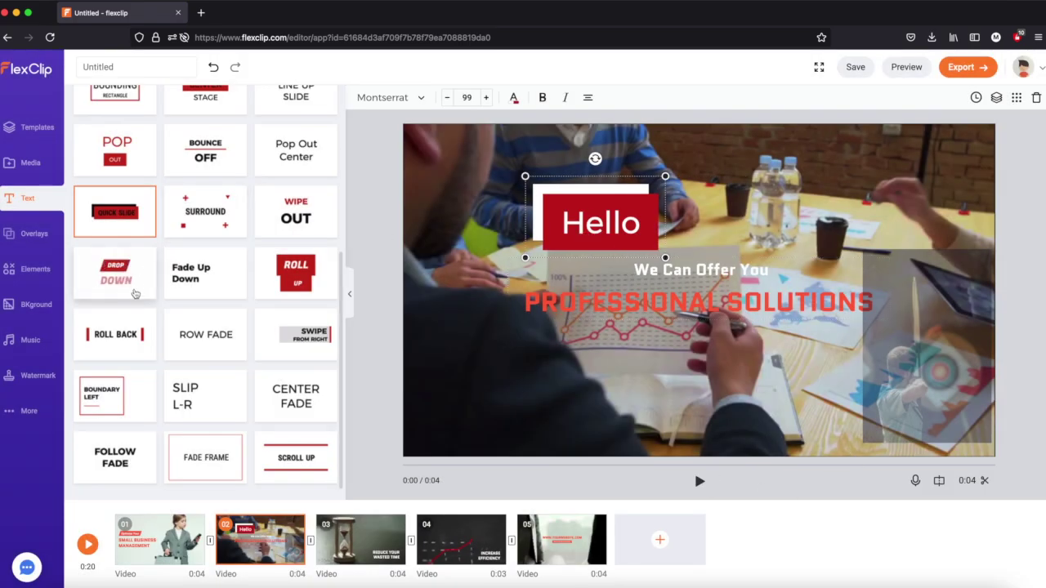
Play the second storyboard to check how the "Hello" title animates
{"action": "scroll", "coordinate": [115, 274], "scroll_direction": "down", "scroll_amount": 1}
{"action": "left_click", "coordinate": [701, 482]}
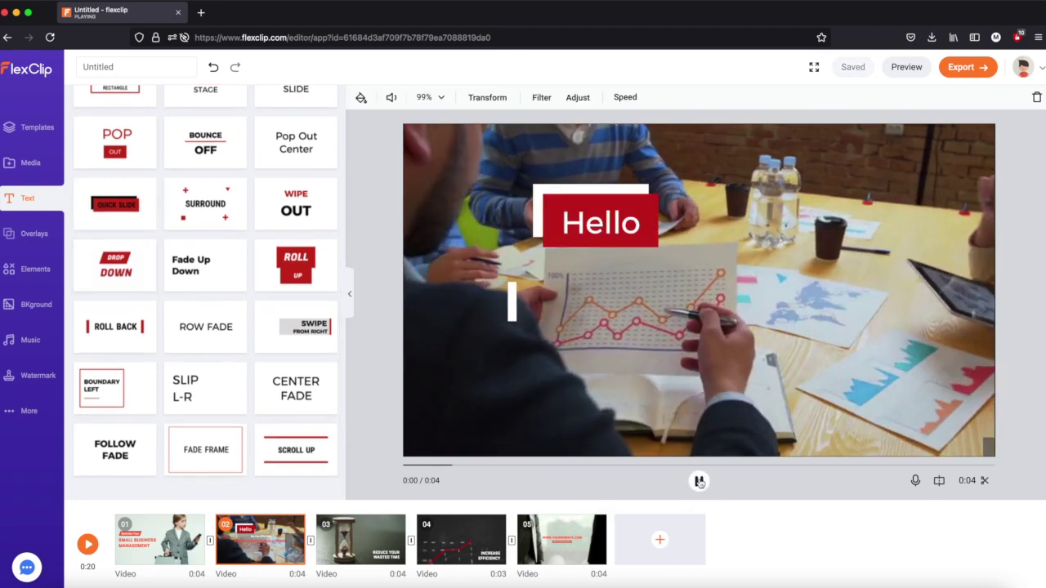
{"action": "left_click", "coordinate": [700, 482]}
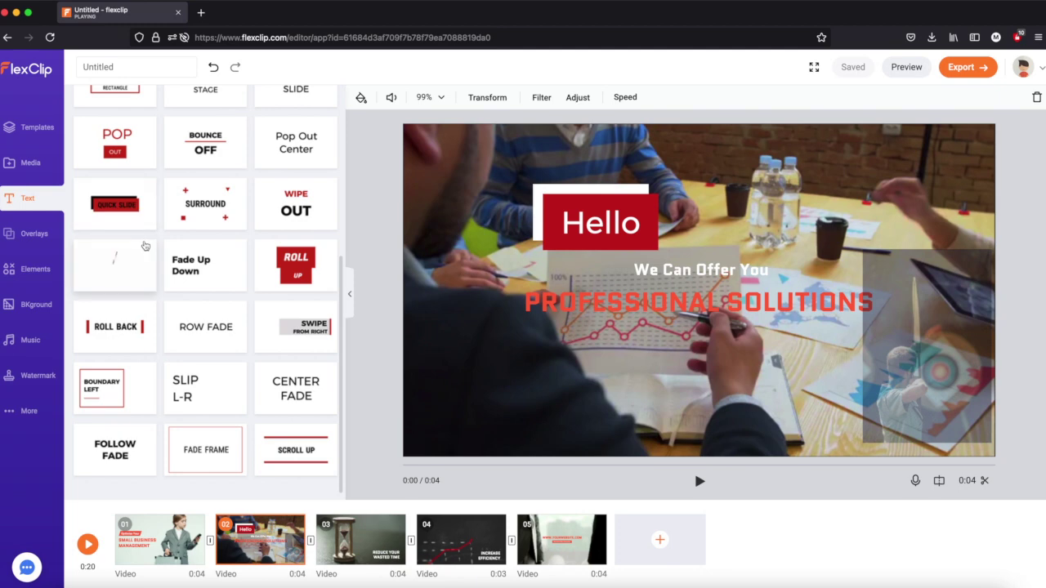
Try a few color schemes on the "Hello" title and settle on white with dark green
{"action": "left_click", "coordinate": [597, 218]}
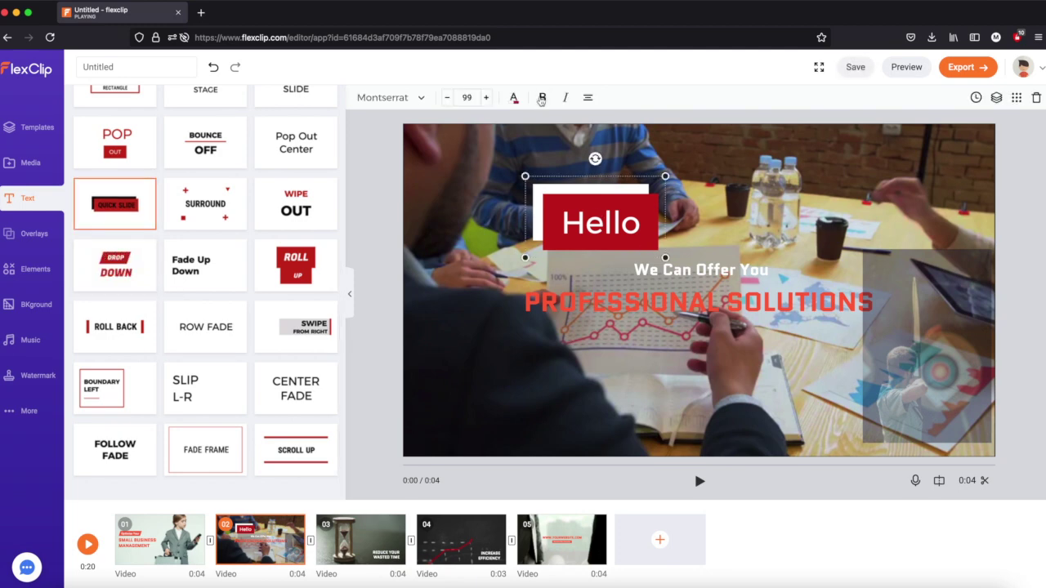
{"action": "left_click", "coordinate": [514, 97]}
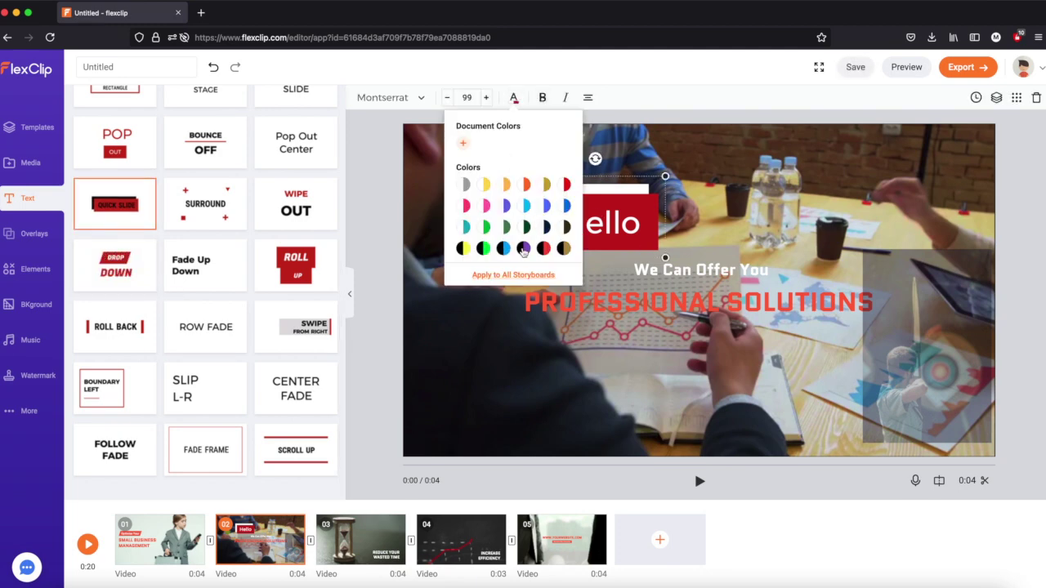
{"action": "left_click", "coordinate": [523, 249]}
{"action": "left_click", "coordinate": [504, 249]}
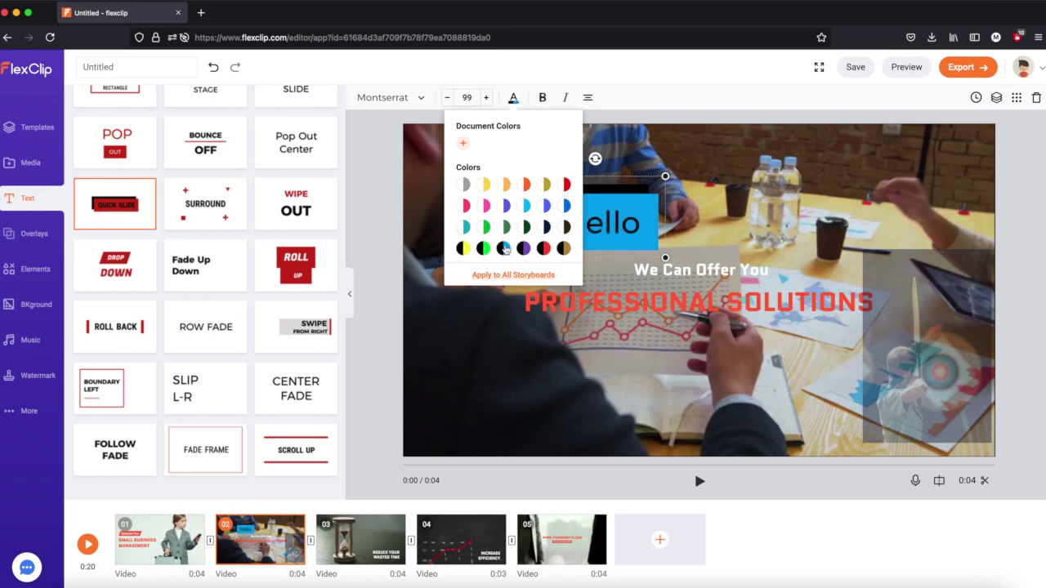
{"action": "left_click", "coordinate": [521, 231]}
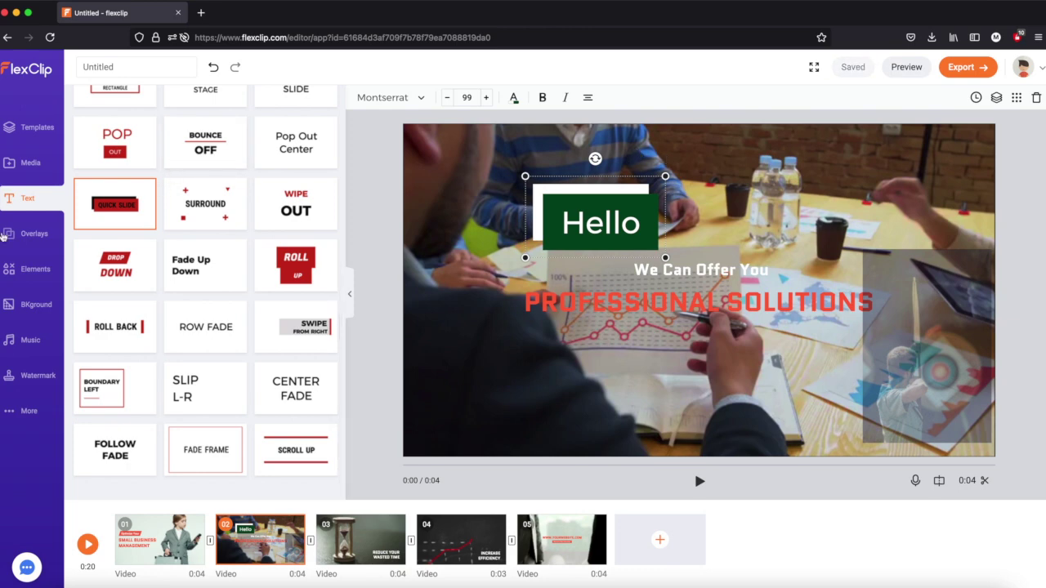
Add the "Rectangle Spread Out" text overlay to the second storyboard and select its "TO BE CONTINUED" line
{"action": "left_click", "coordinate": [30, 238]}
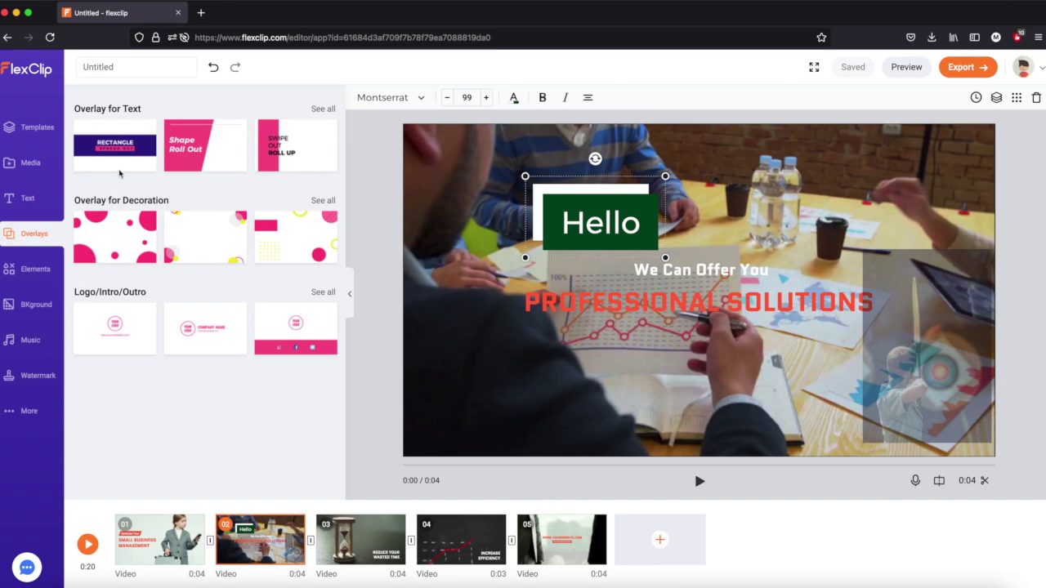
{"action": "left_click_drag", "start_coordinate": [118, 149], "coordinate": [497, 292]}
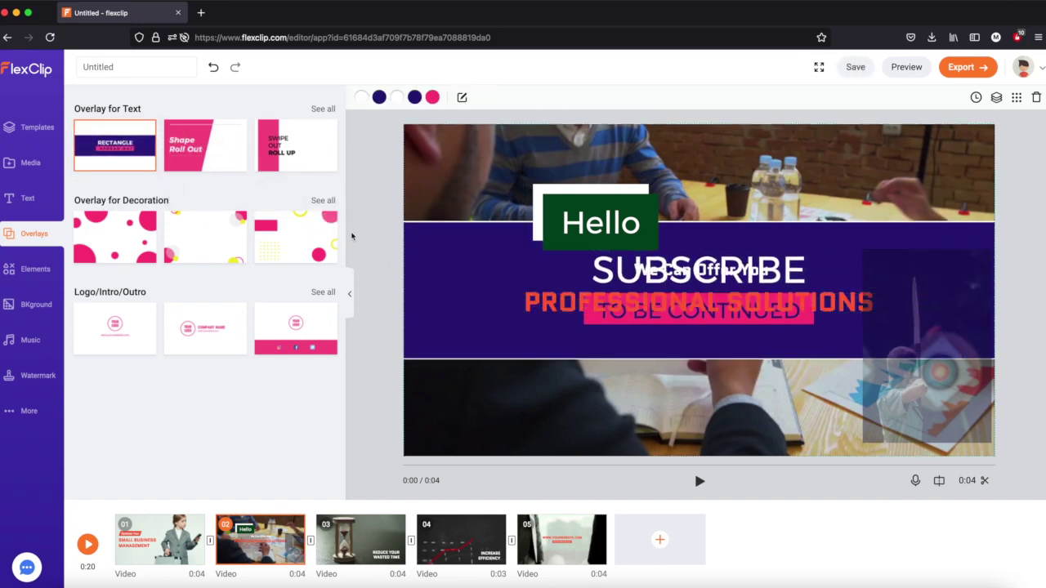
{"action": "left_click", "coordinate": [482, 302]}
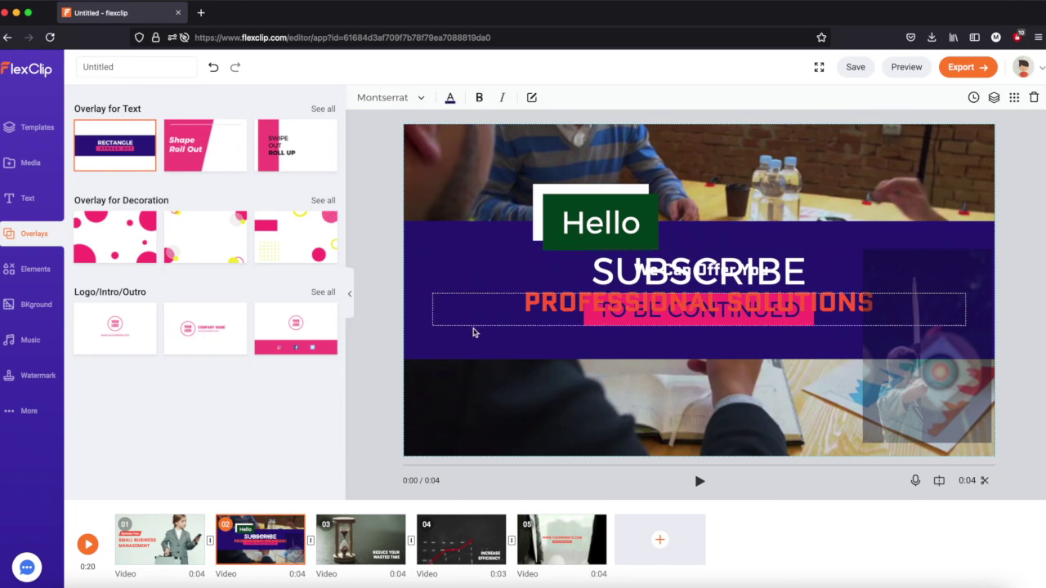
Undo the "Rectangle Spread Out" overlay on the second storyboard
{"action": "left_click", "coordinate": [212, 67]}
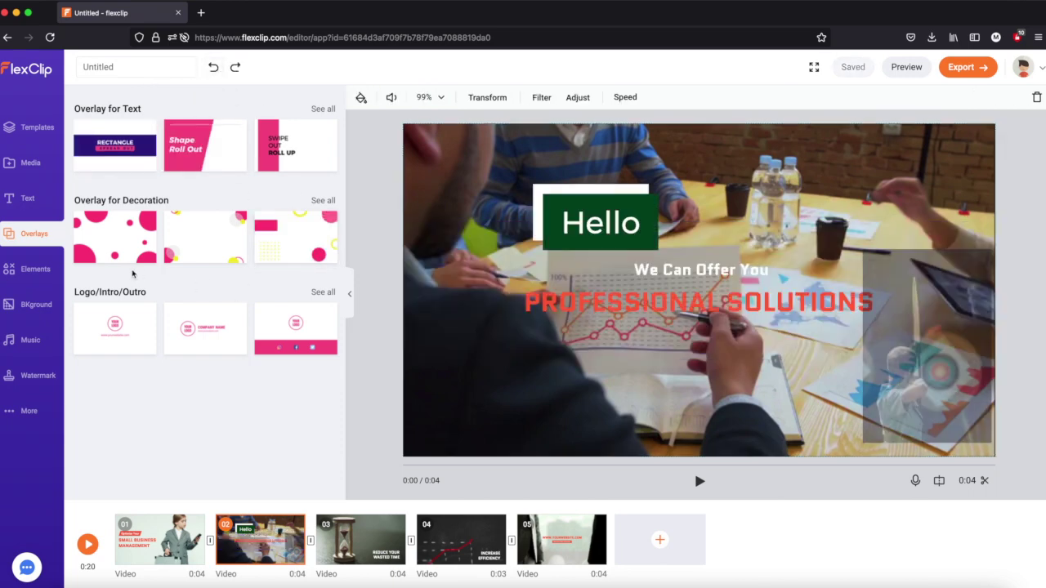
Add the animated YouTube play button element to the lower-left corner of the second storyboard and play it
{"action": "left_click", "coordinate": [40, 275]}
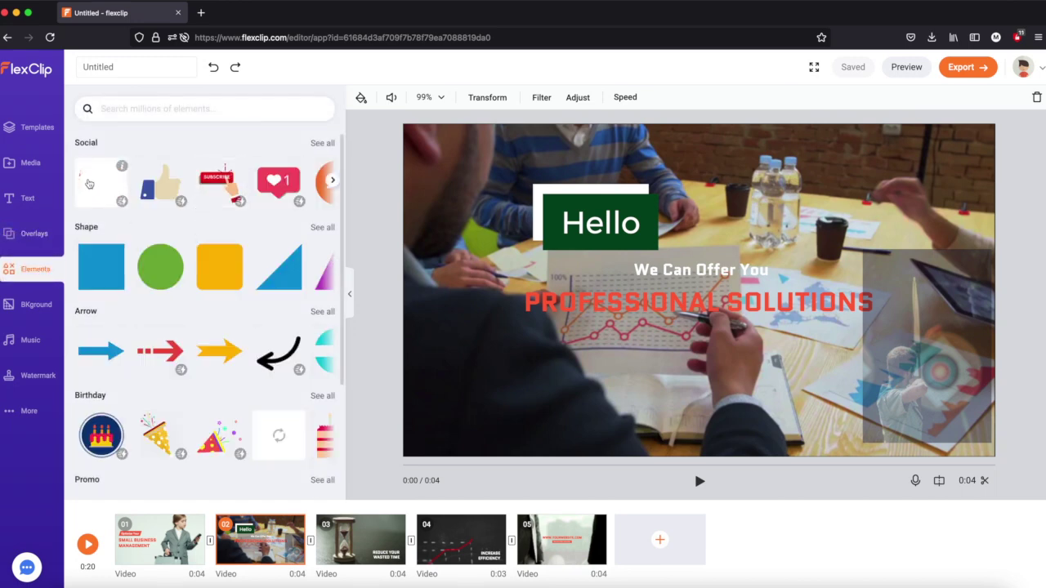
{"action": "left_click_drag", "start_coordinate": [98, 186], "coordinate": [436, 414]}
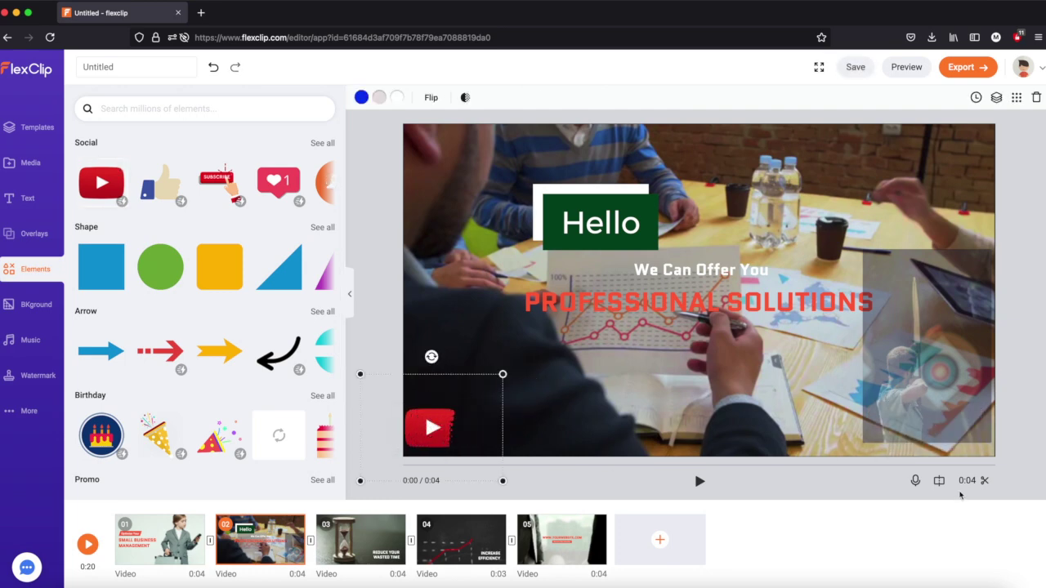
{"action": "left_click", "coordinate": [699, 482]}
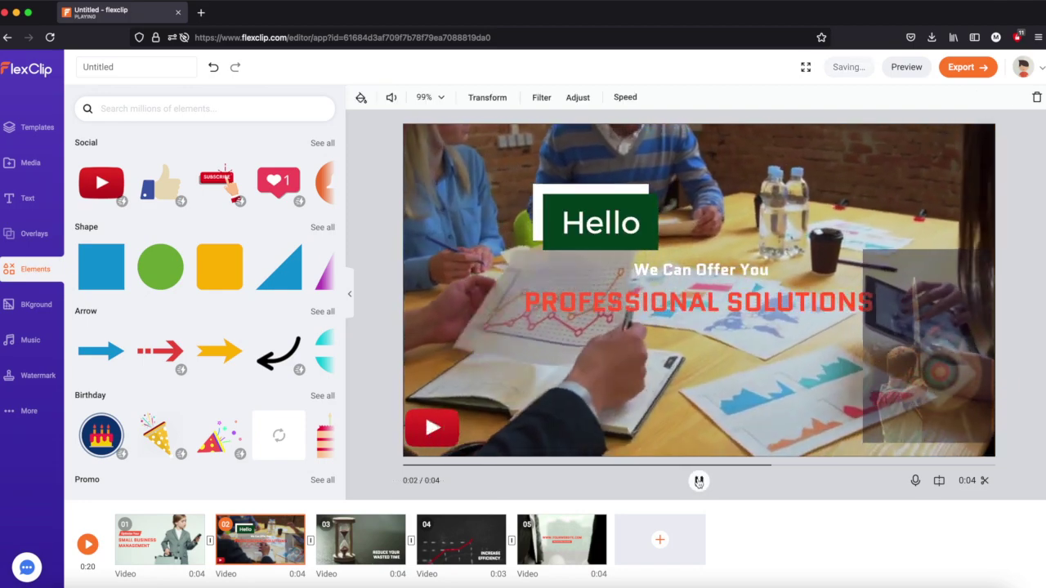
{"action": "left_click", "coordinate": [698, 482]}
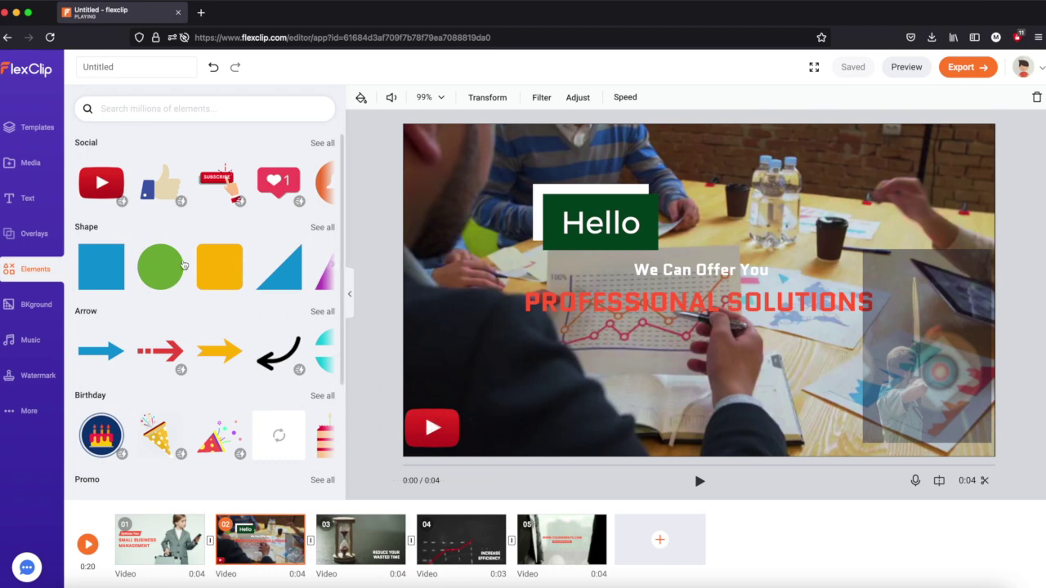
Look through more element categories and delete the YouTube play button from the second storyboard
{"action": "scroll", "coordinate": [183, 263], "scroll_direction": "down", "scroll_amount": 3}
{"action": "scroll", "coordinate": [184, 263], "scroll_direction": "down", "scroll_amount": 1}
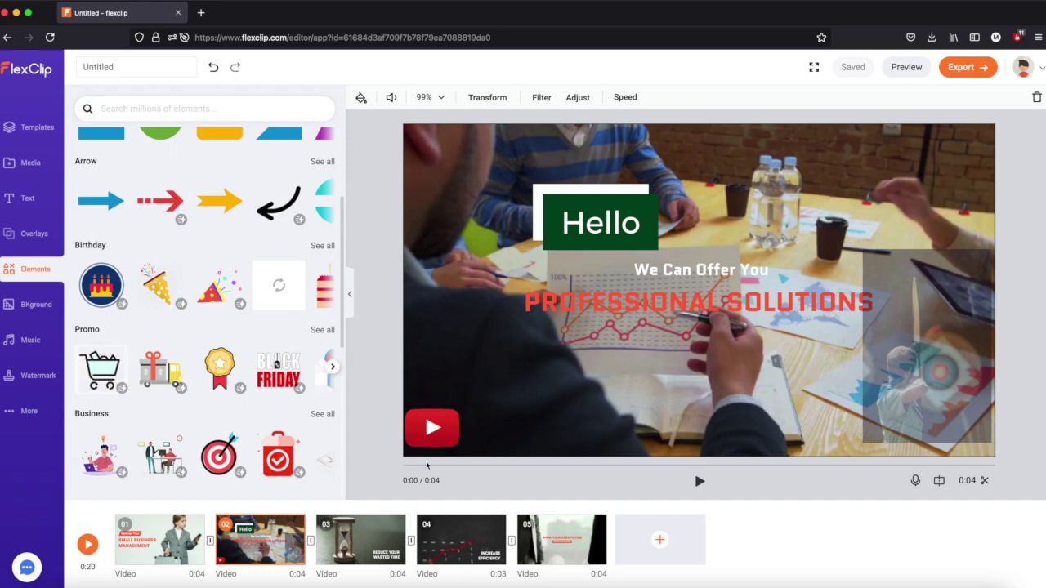
{"action": "right_click", "coordinate": [437, 435]}
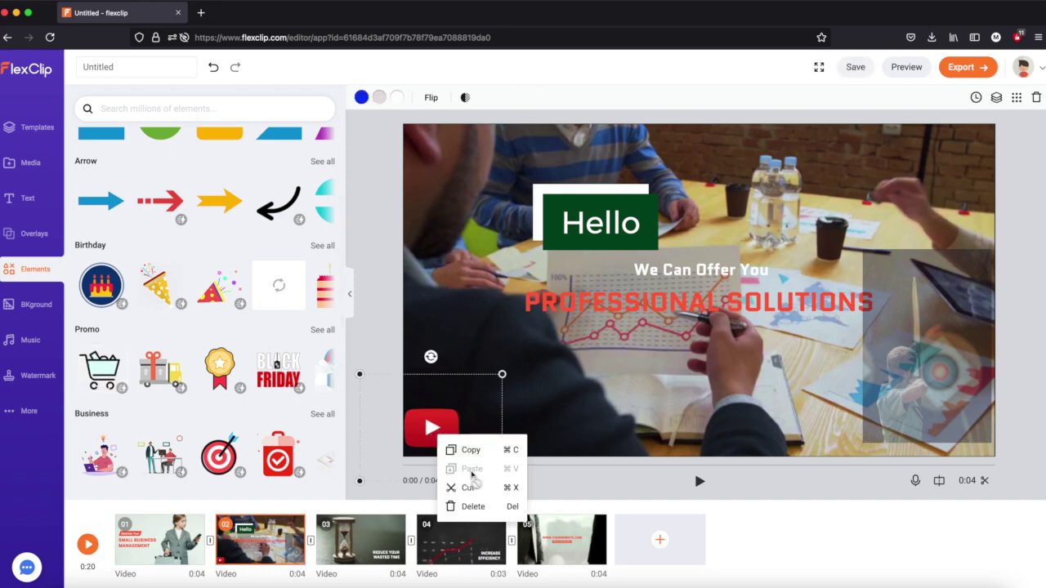
{"action": "left_click", "coordinate": [483, 507]}
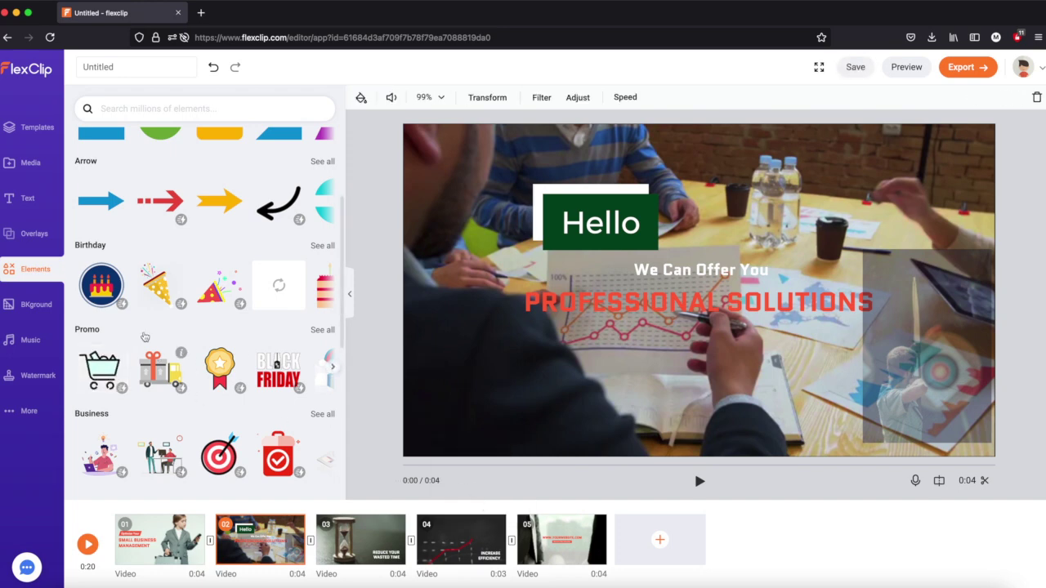
Try the dark blue gradient photo background on the second storyboard and undo it
{"action": "left_click", "coordinate": [36, 305]}
{"action": "scroll", "coordinate": [199, 303], "scroll_direction": "down", "scroll_amount": 5}
{"action": "scroll", "coordinate": [196, 307], "scroll_direction": "up", "scroll_amount": 5}
{"action": "scroll", "coordinate": [196, 308], "scroll_direction": "down", "scroll_amount": 2}
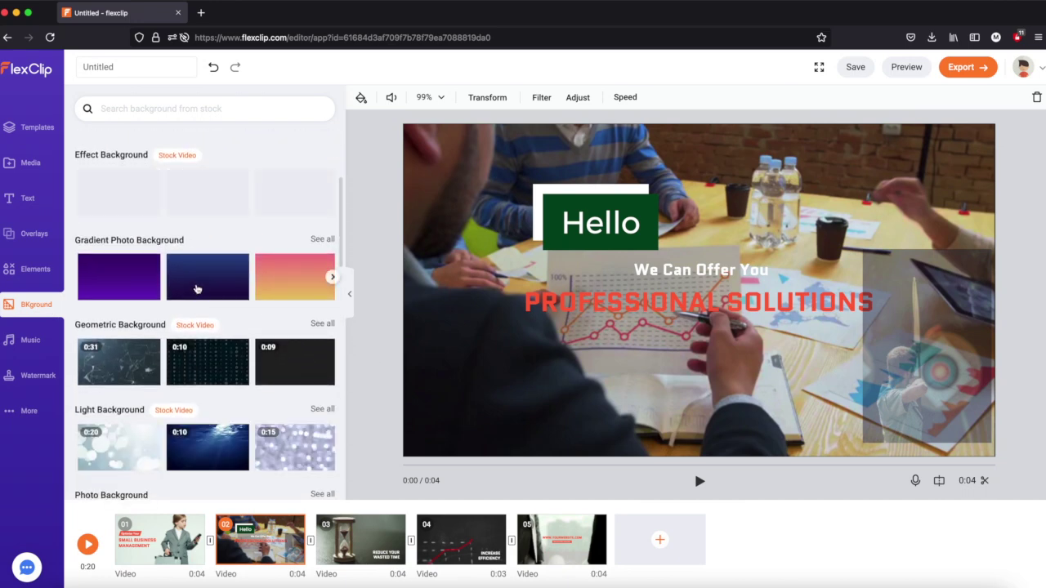
{"action": "left_click", "coordinate": [196, 288]}
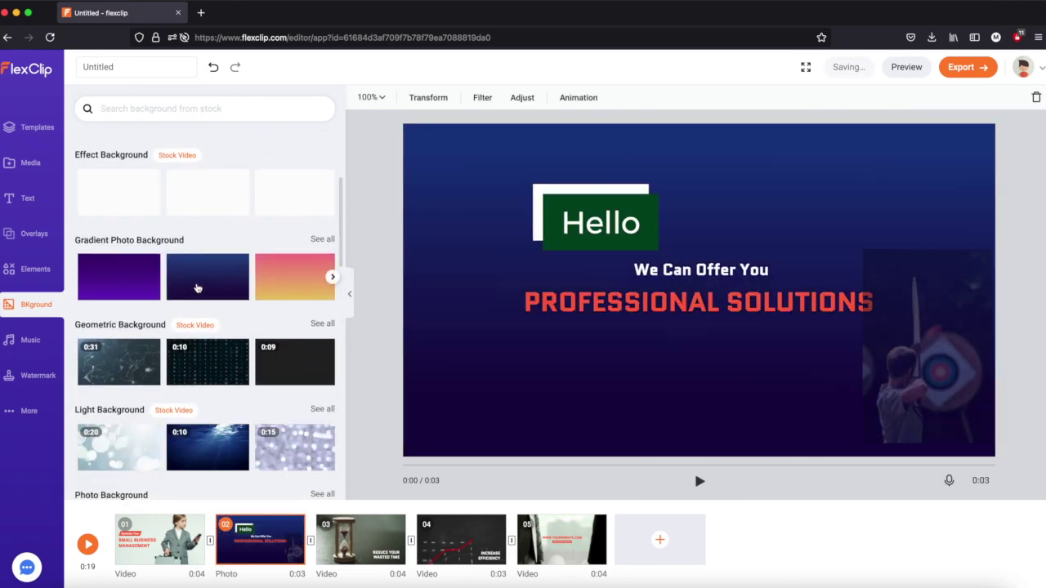
{"action": "left_click", "coordinate": [214, 67]}
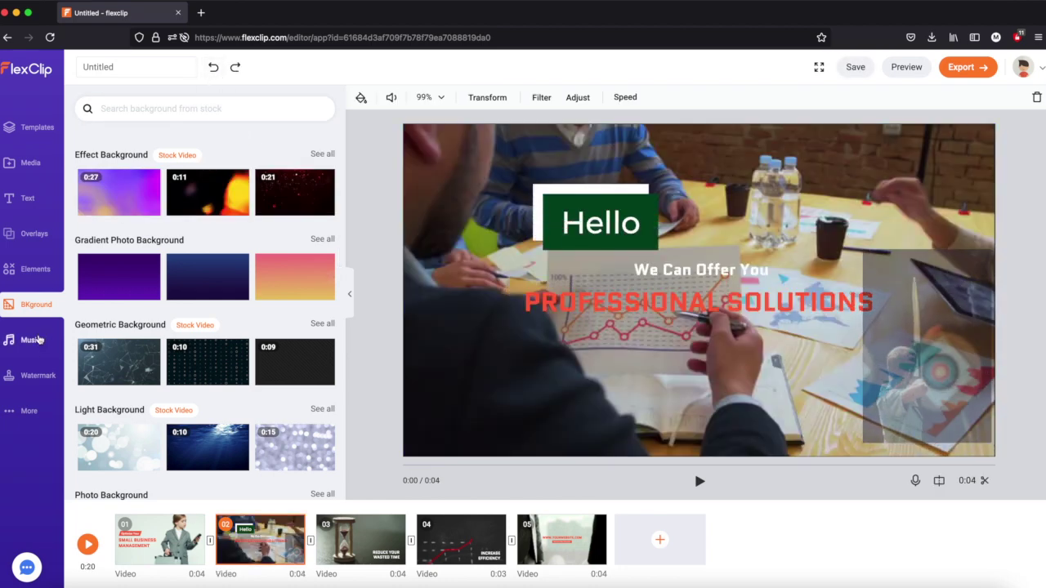
Browse the stock music collections available for replacing the "Sport Electro" track, and close the library
{"action": "left_click", "coordinate": [31, 340]}
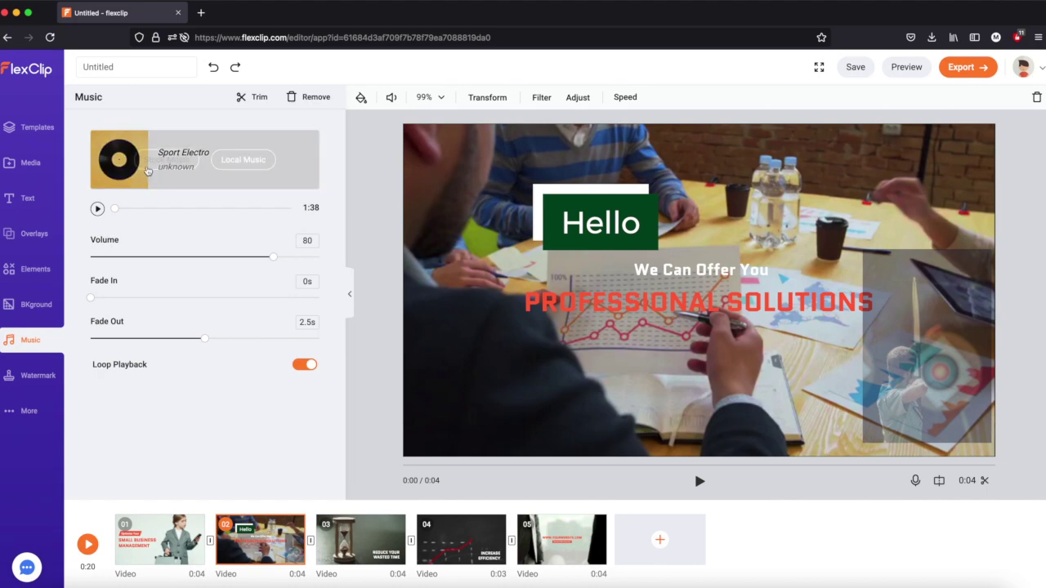
{"action": "mouse_move", "coordinate": [180, 162]}
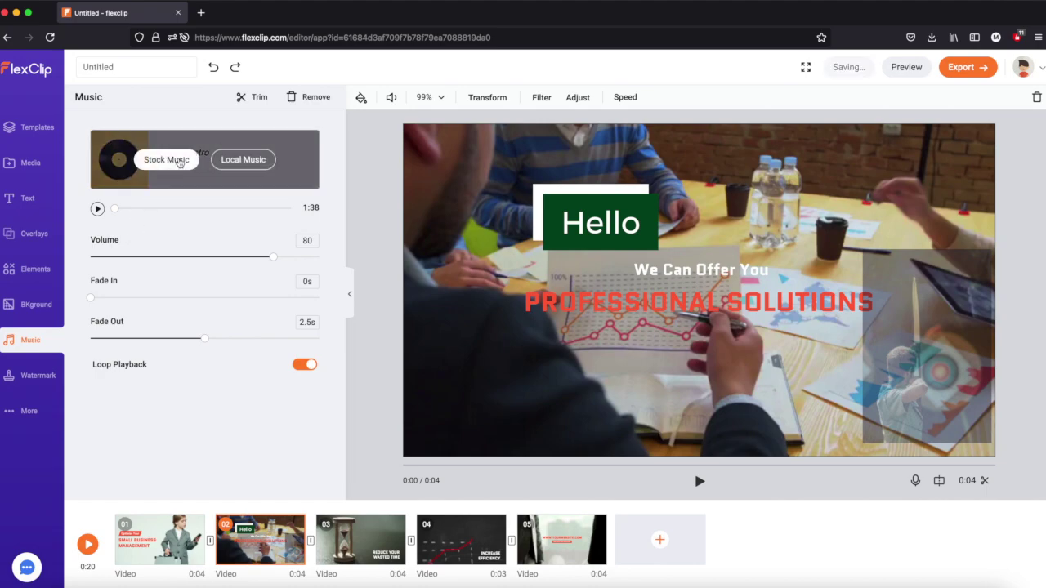
{"action": "left_click", "coordinate": [179, 160]}
{"action": "scroll", "coordinate": [490, 290], "scroll_direction": "down", "scroll_amount": 5}
{"action": "scroll", "coordinate": [488, 291], "scroll_direction": "down", "scroll_amount": 6}
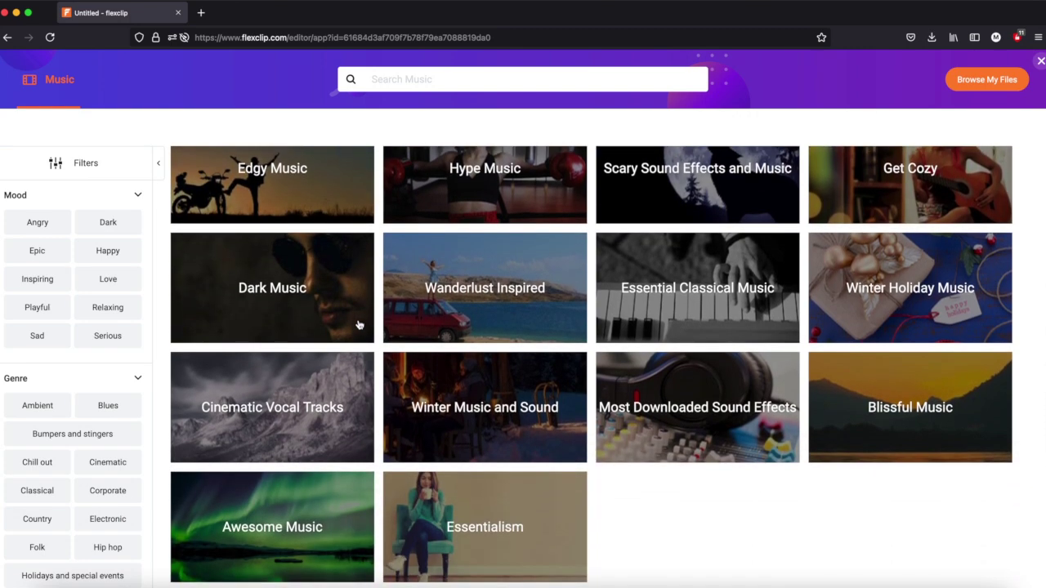
{"action": "scroll", "coordinate": [357, 324], "scroll_direction": "up", "scroll_amount": 7}
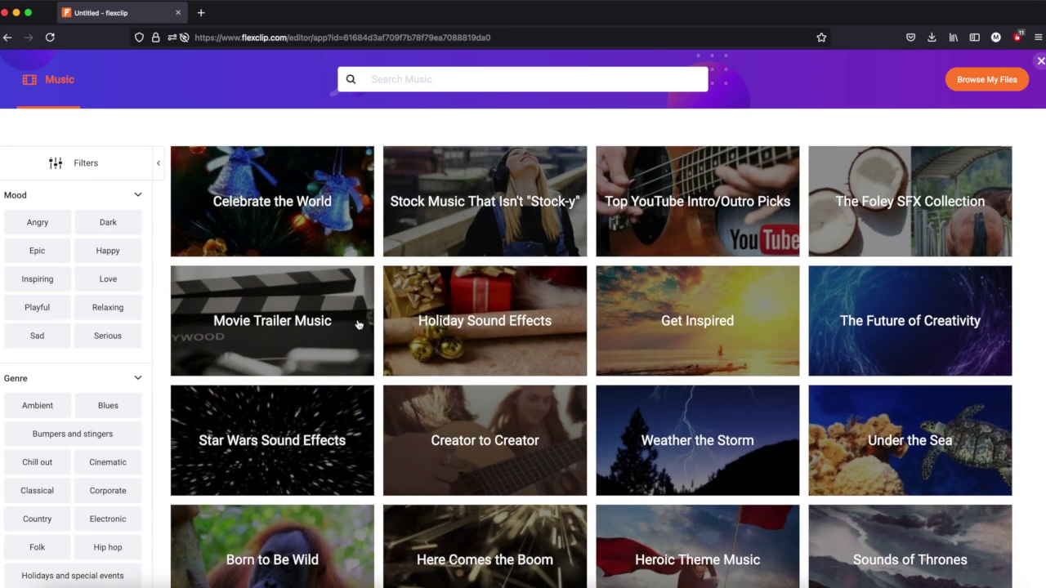
{"action": "scroll", "coordinate": [357, 324], "scroll_direction": "down", "scroll_amount": 6}
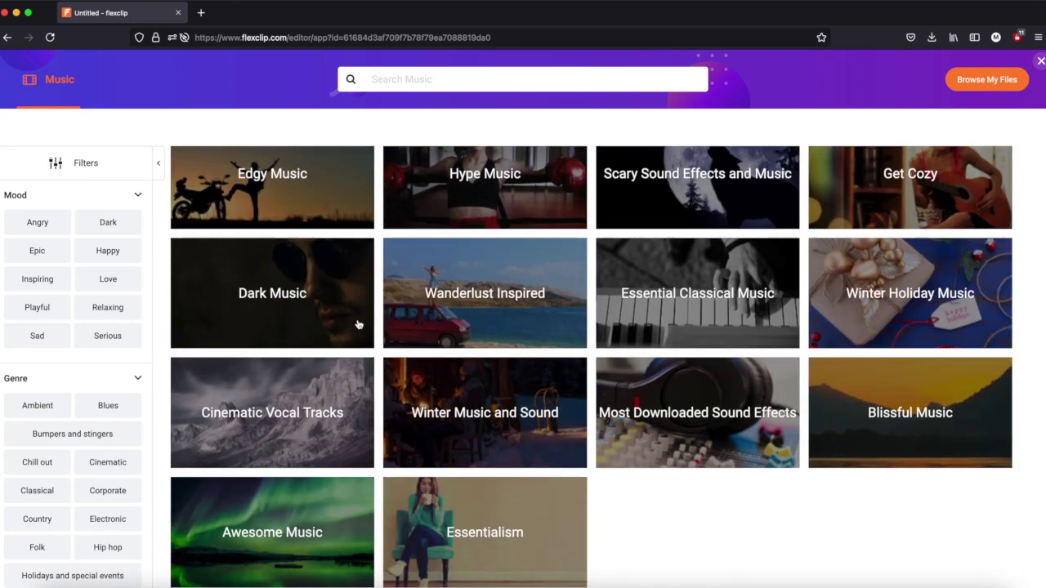
{"action": "scroll", "coordinate": [356, 324], "scroll_direction": "up", "scroll_amount": 5}
{"action": "scroll", "coordinate": [357, 324], "scroll_direction": "up", "scroll_amount": 2}
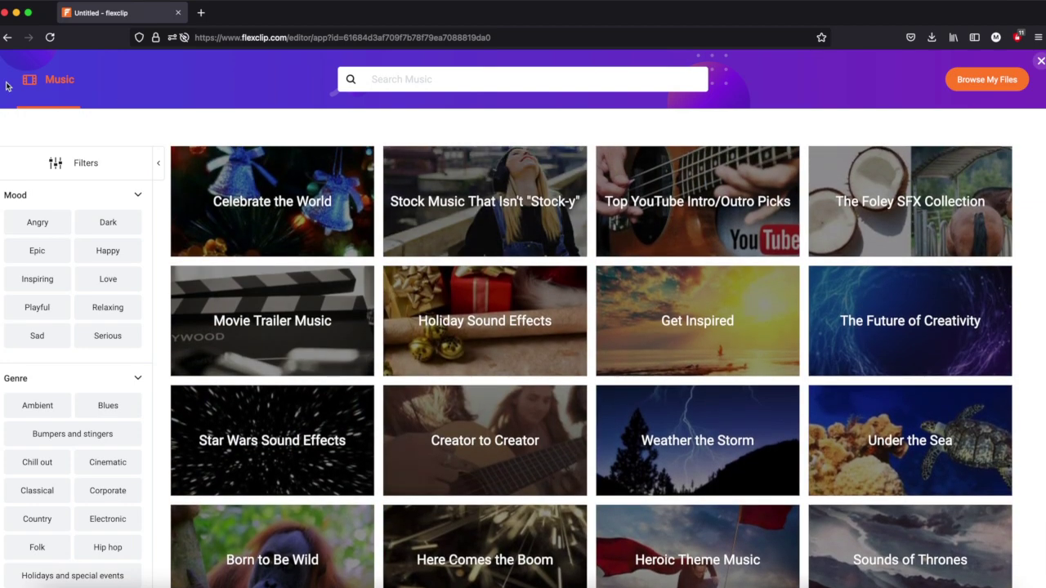
{"action": "left_click", "coordinate": [1040, 62]}
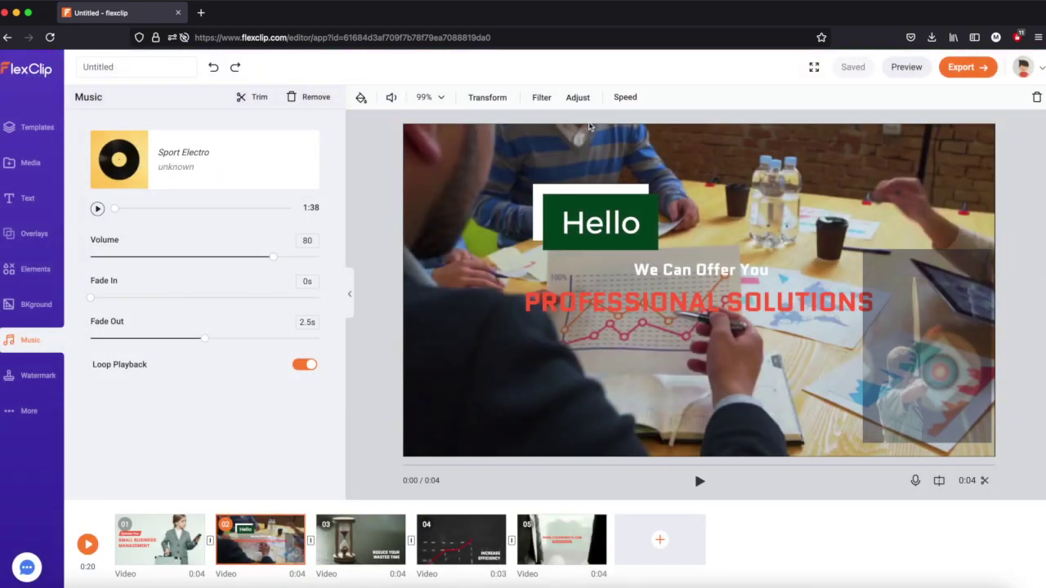
Add a "Hello" text watermark to the video and raise its opacity to 99, keeping size 100
{"action": "left_click", "coordinate": [33, 375]}
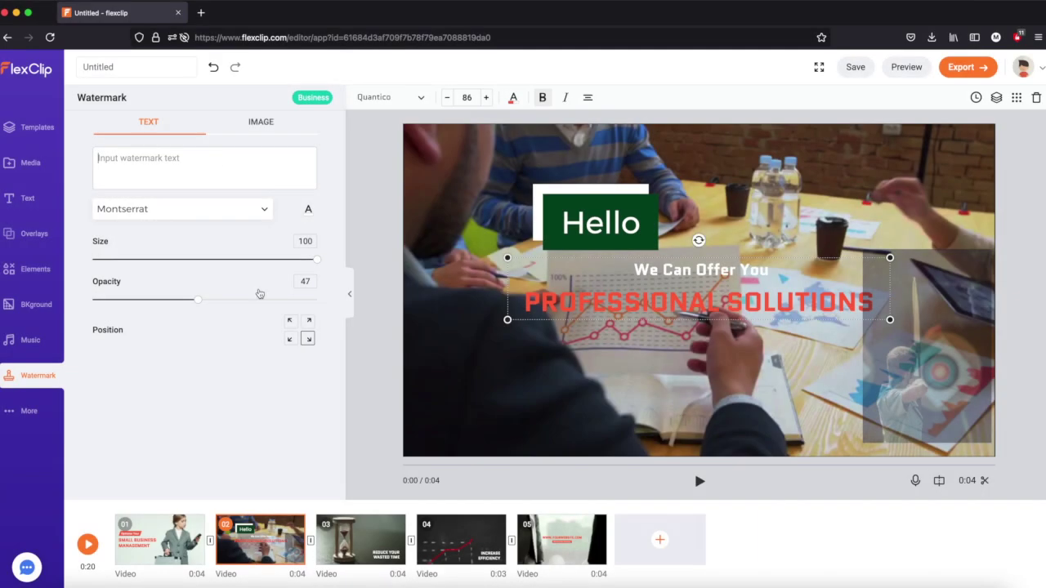
{"action": "left_click", "coordinate": [188, 157]}
{"action": "type", "text": "Hello"}
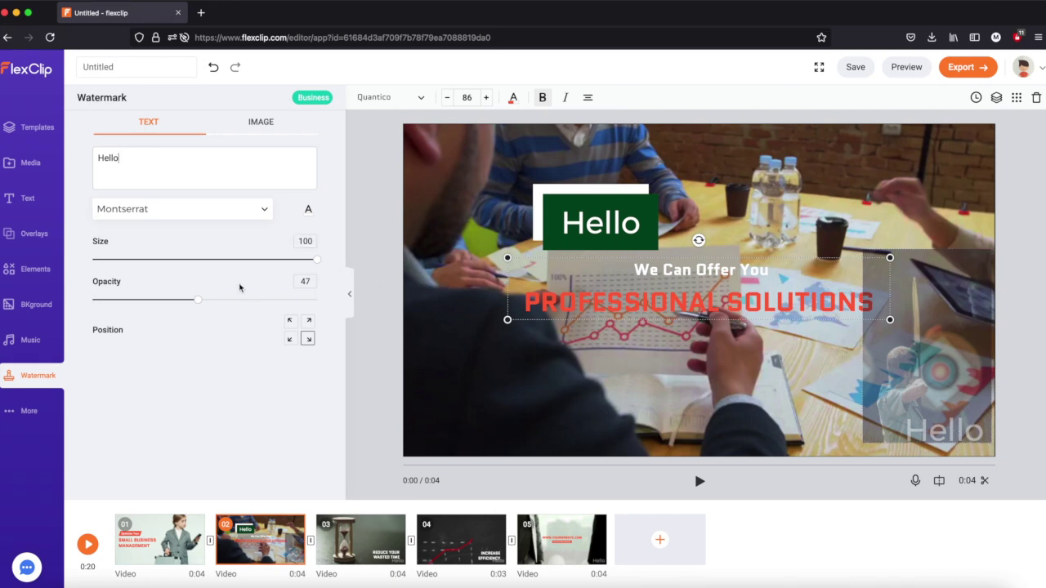
{"action": "mouse_move", "coordinate": [316, 259]}
{"action": "left_mouse_down"}
{"action": "mouse_move", "coordinate": [218, 247]}
{"action": "mouse_move", "coordinate": [291, 242]}
{"action": "mouse_move", "coordinate": [224, 222]}
{"action": "mouse_move", "coordinate": [59, 213]}
{"action": "mouse_move", "coordinate": [327, 260]}
{"action": "left_mouse_up"}
{"action": "left_click_drag", "start_coordinate": [196, 301], "coordinate": [315, 285]}
Try the "Hello" watermark in each corner of the frame, ending with the lower-right corner
{"action": "left_click", "coordinate": [289, 339]}
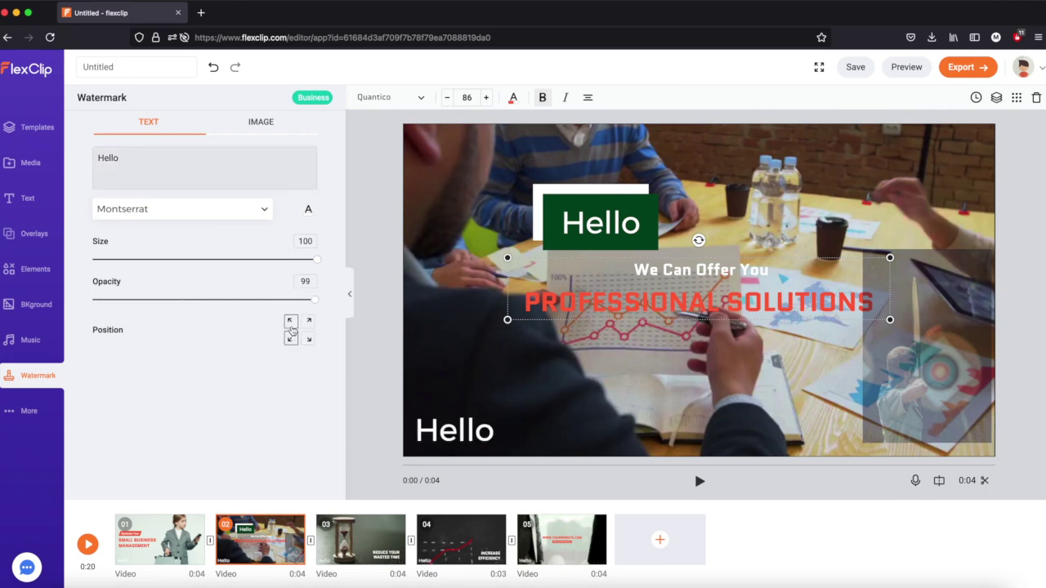
{"action": "left_click", "coordinate": [290, 321]}
{"action": "left_click", "coordinate": [309, 321]}
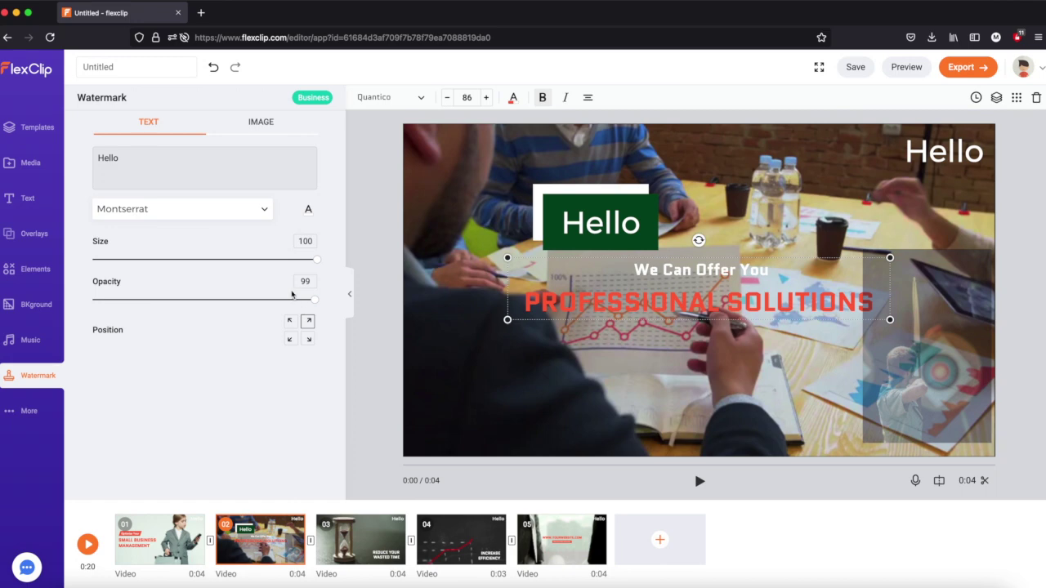
{"action": "left_click", "coordinate": [309, 339]}
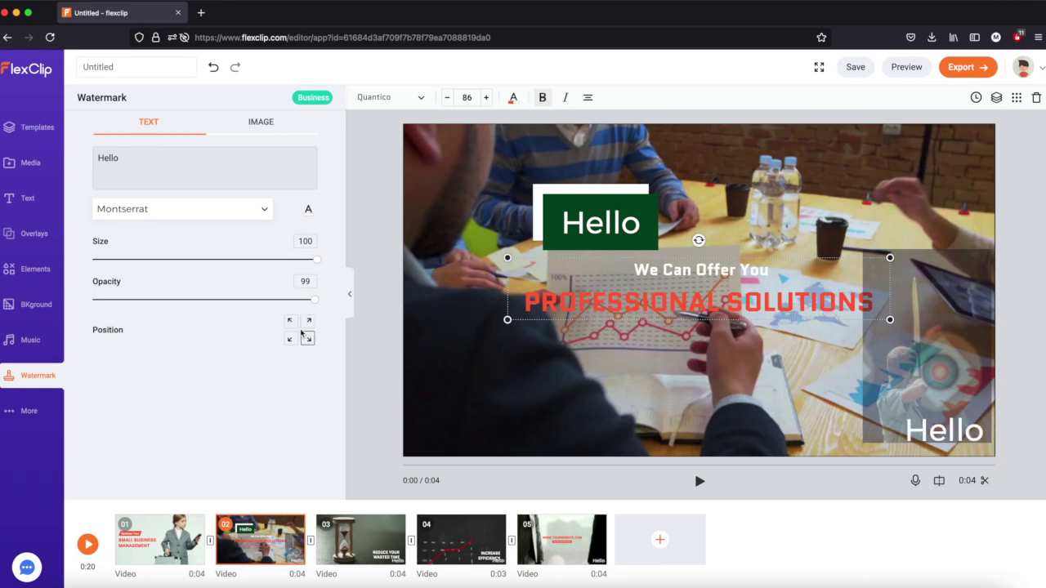
Change the watermark text to "Subscribe" and set its opacity to 39
{"action": "left_click", "coordinate": [138, 163]}
{"action": "type", "text": "Subscribe"}
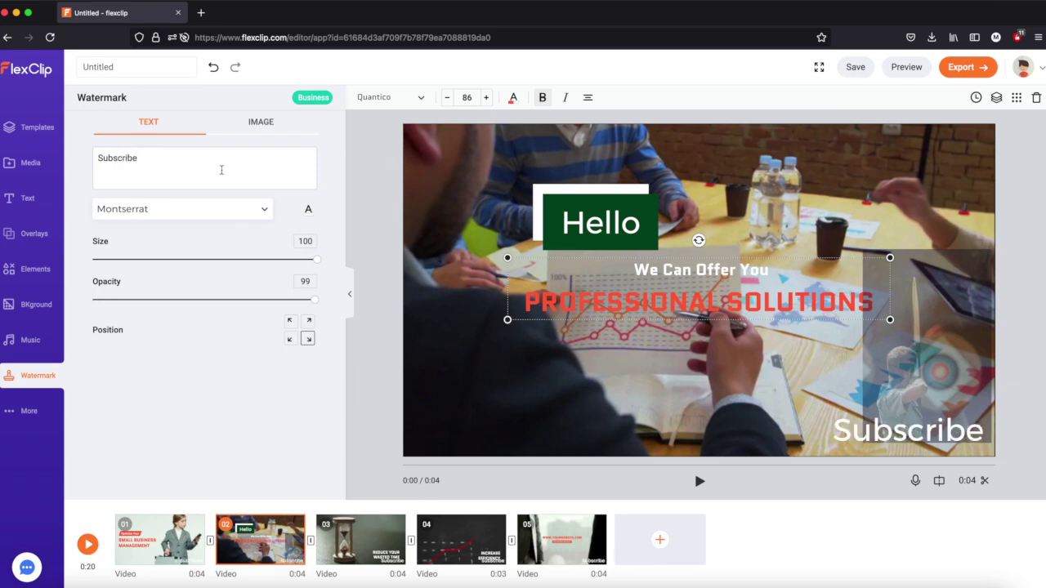
{"action": "left_click_drag", "start_coordinate": [309, 303], "coordinate": [185, 294]}
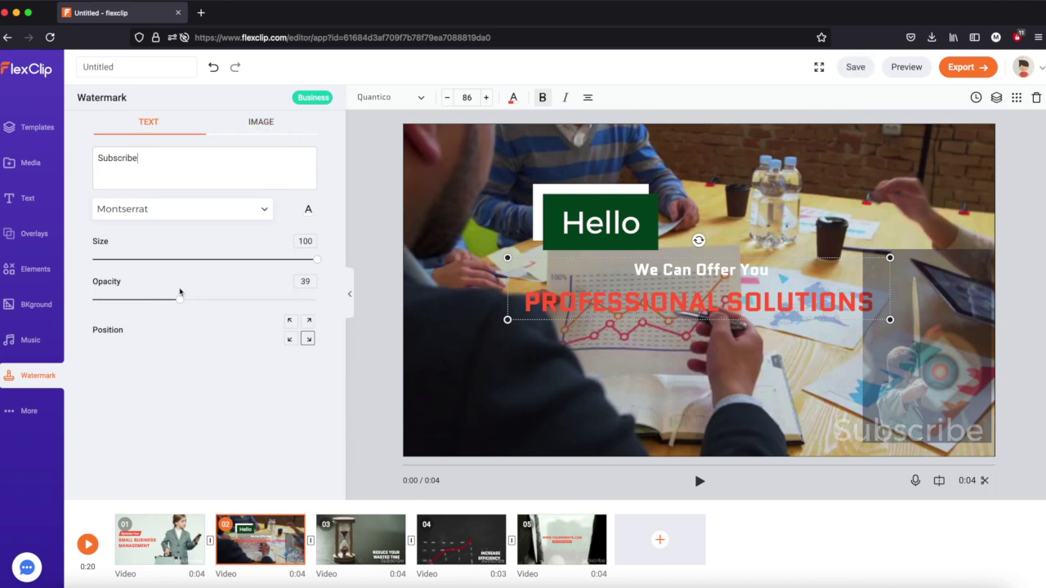
Color the "Subscribe" watermark red and play the second storyboard to check it
{"action": "left_click", "coordinate": [308, 212]}
{"action": "left_click", "coordinate": [278, 257]}
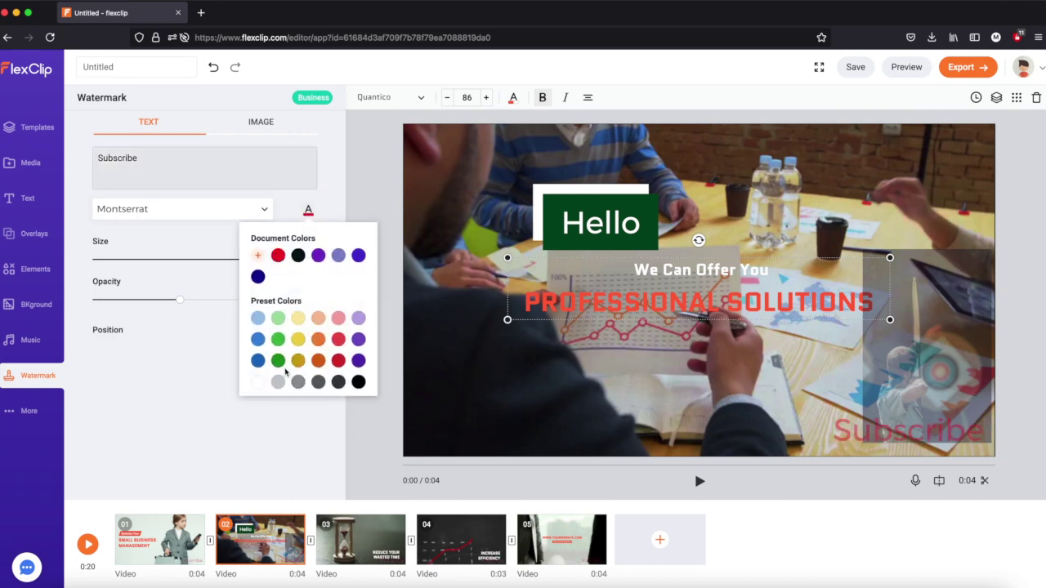
{"action": "left_click", "coordinate": [290, 432]}
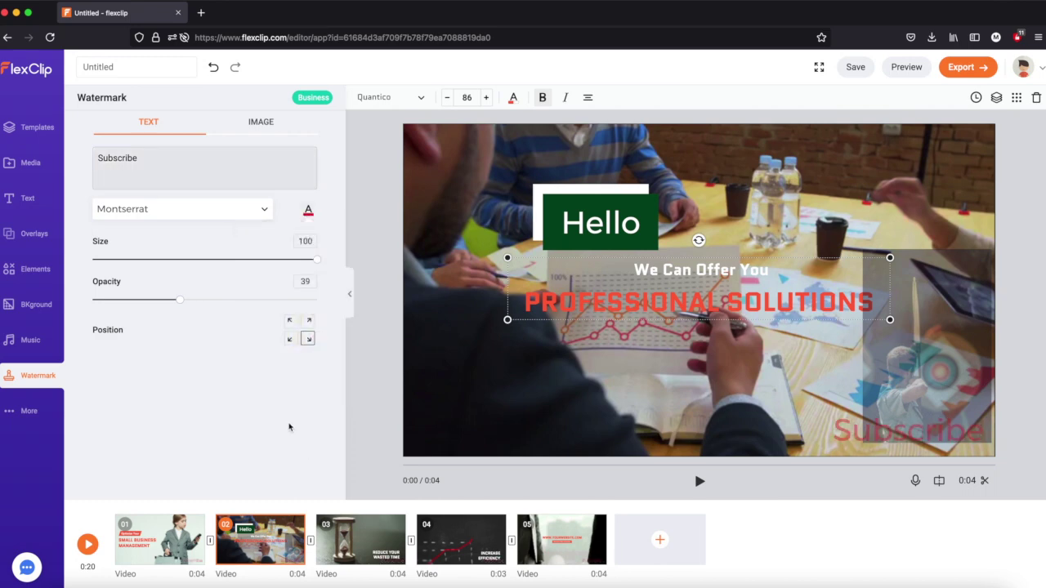
{"action": "left_click", "coordinate": [700, 482]}
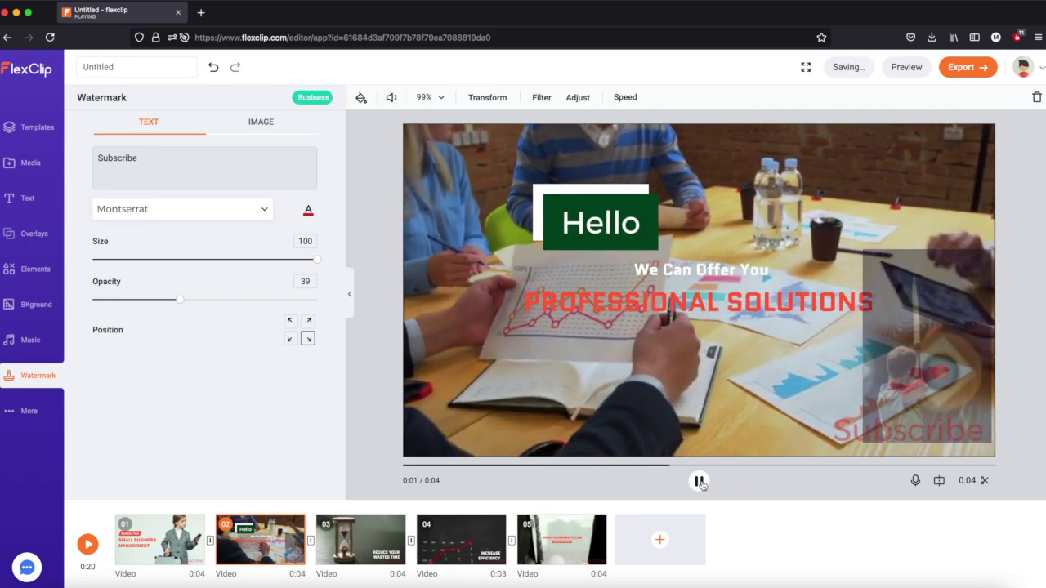
{"action": "left_click", "coordinate": [903, 445]}
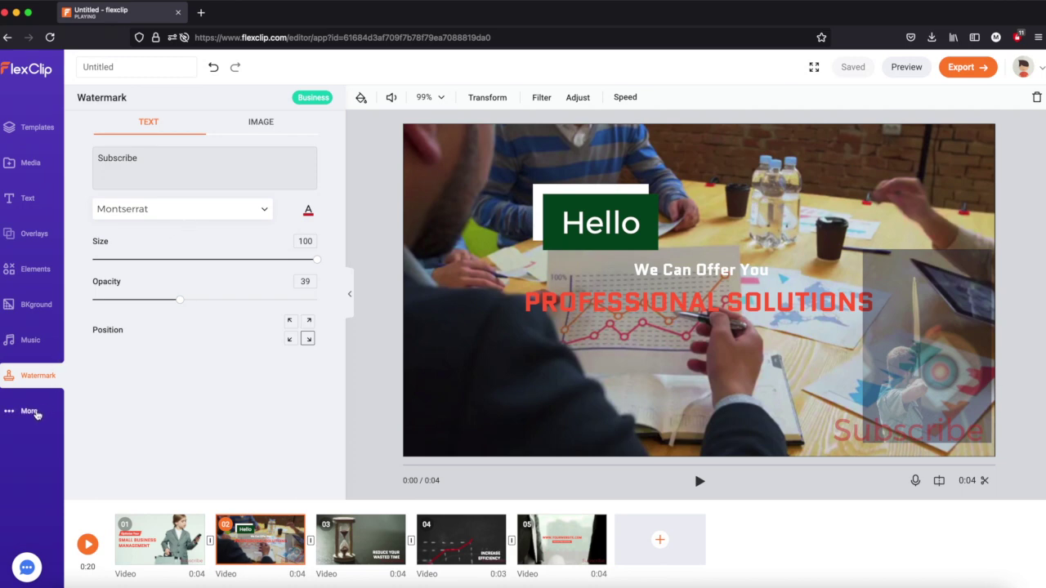
Try the 21:9 aspect ratio, switch the video to 4:5, and play the second storyboard in that format
{"action": "left_click", "coordinate": [30, 412]}
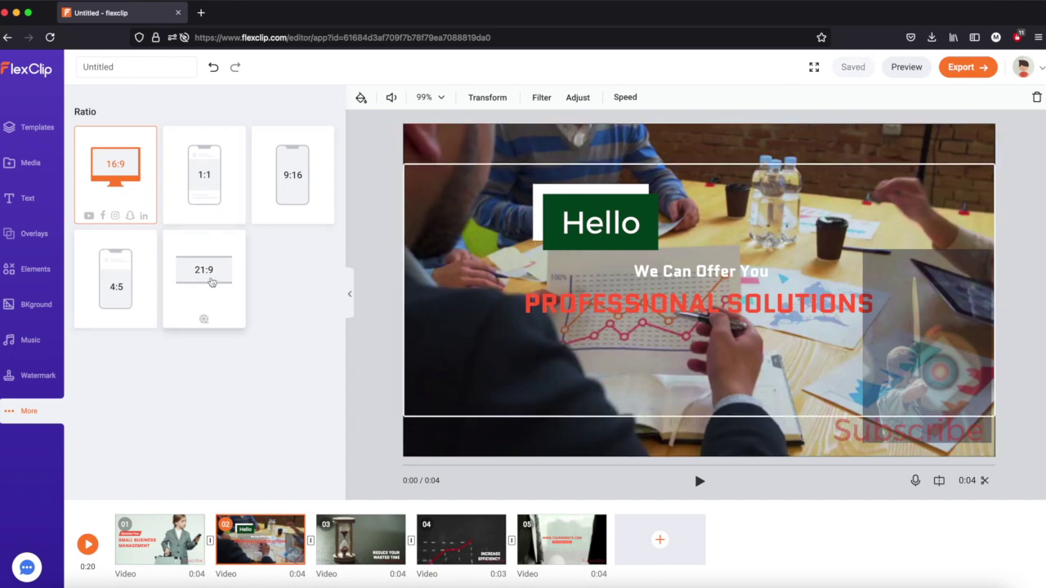
{"action": "left_click", "coordinate": [208, 275]}
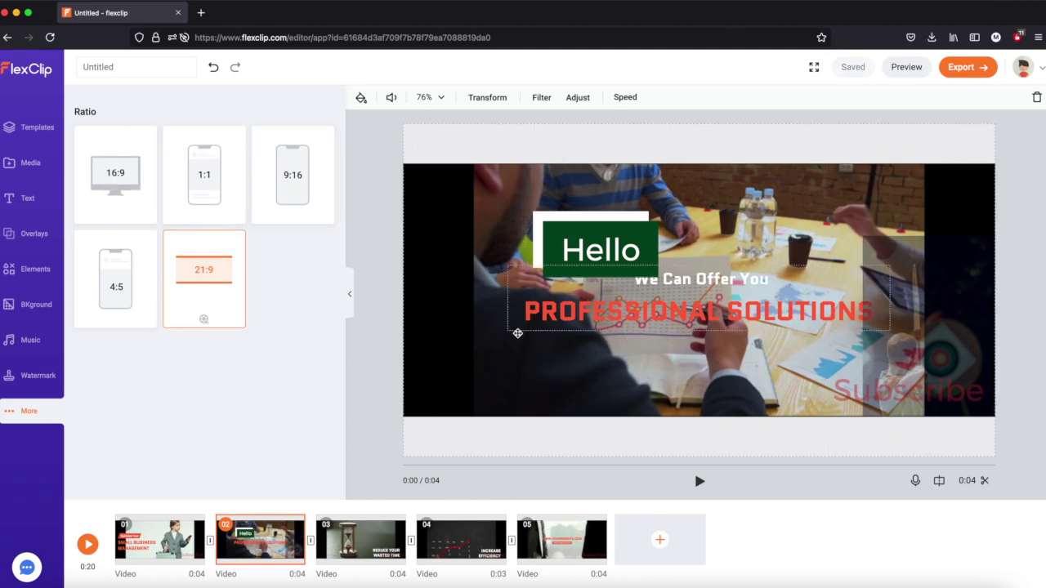
{"action": "left_click", "coordinate": [116, 282]}
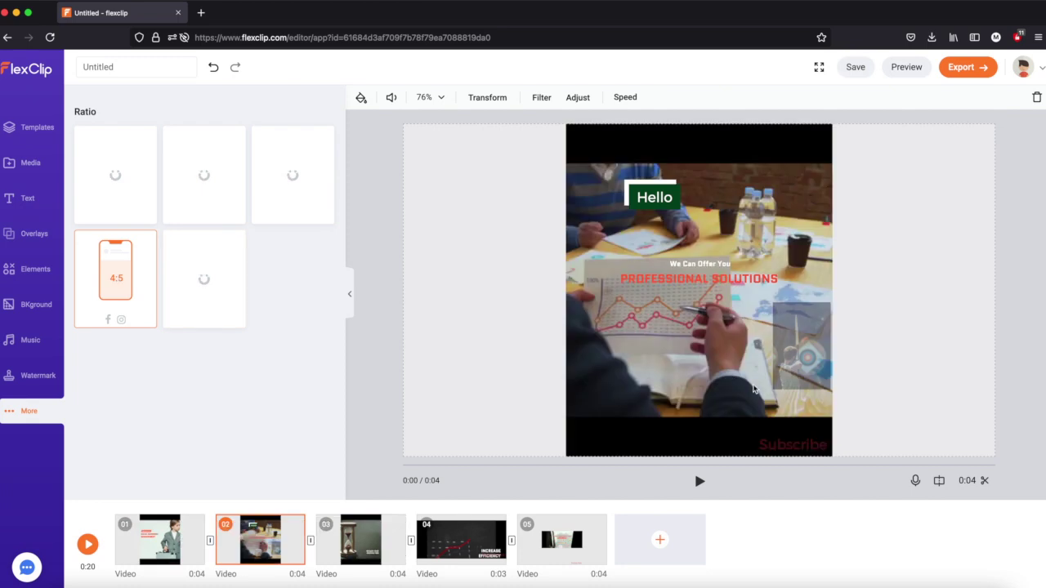
{"action": "left_click", "coordinate": [700, 481]}
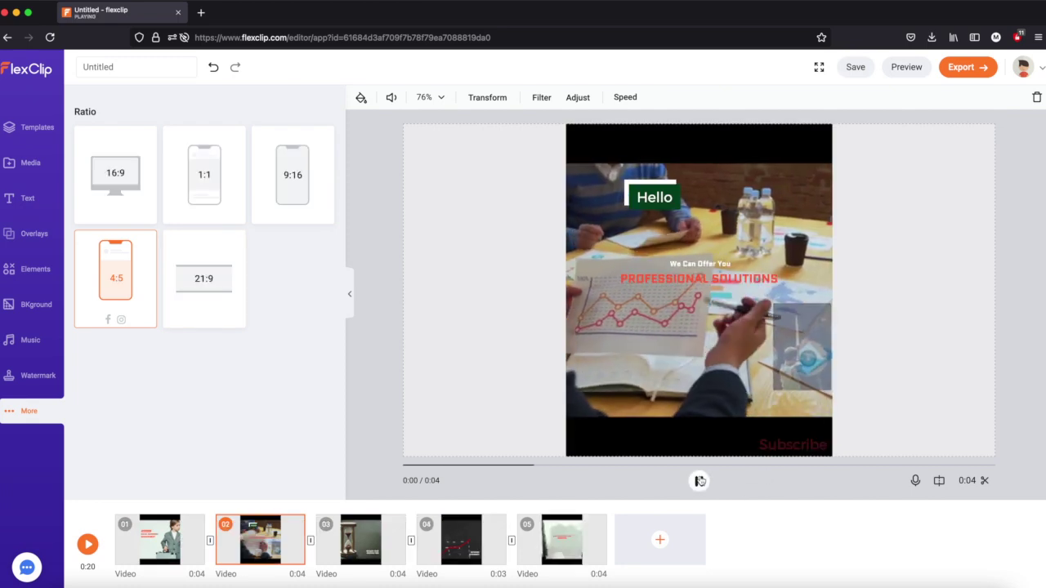
{"action": "left_click", "coordinate": [699, 481]}
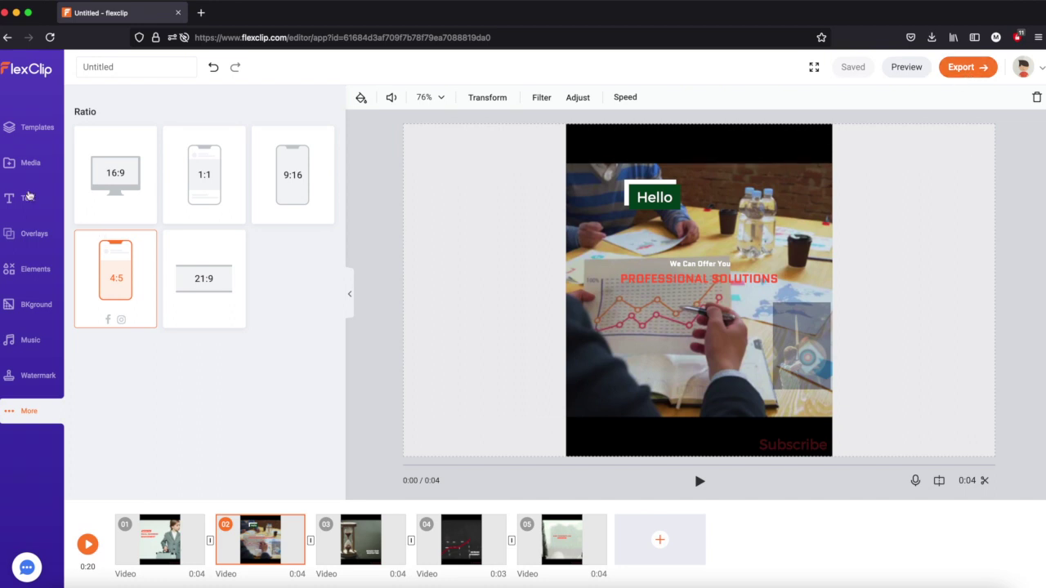
{"action": "left_click", "coordinate": [33, 269]}
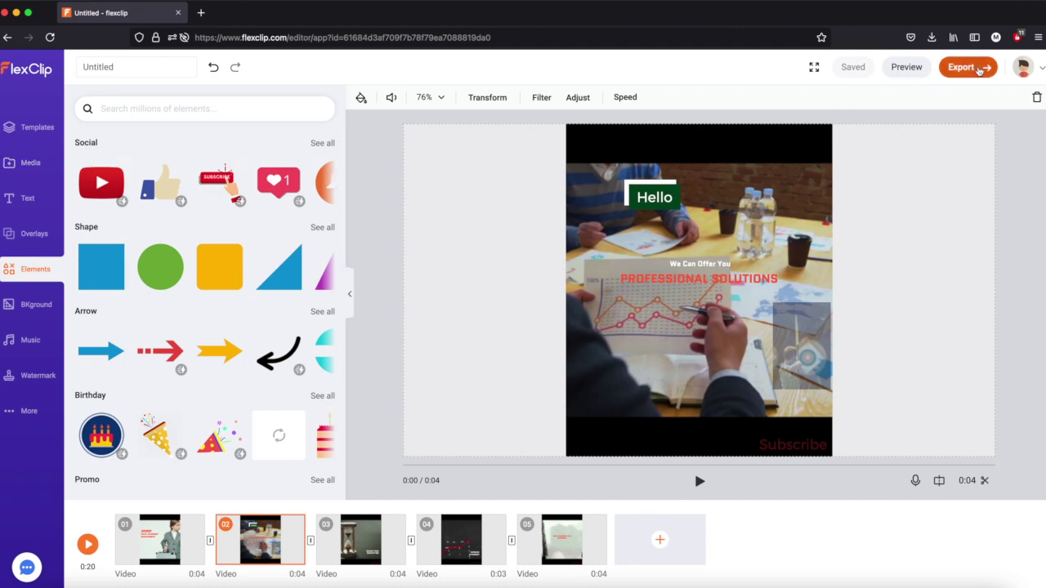
Set up an MP4 export at 1080p, name the video "Test" and fill in the creator's name
{"action": "left_click", "coordinate": [978, 68]}
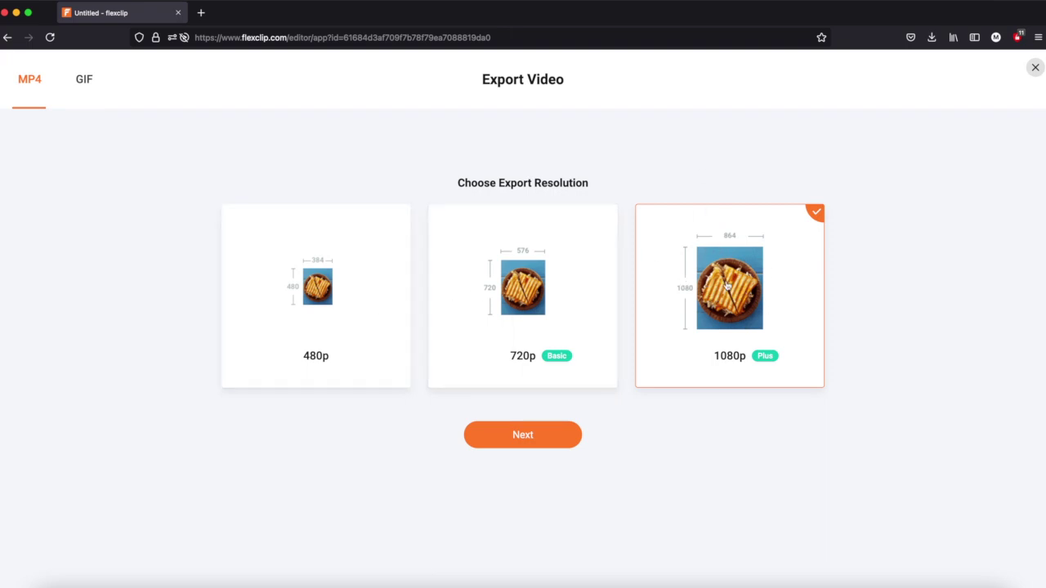
{"action": "left_click", "coordinate": [545, 436]}
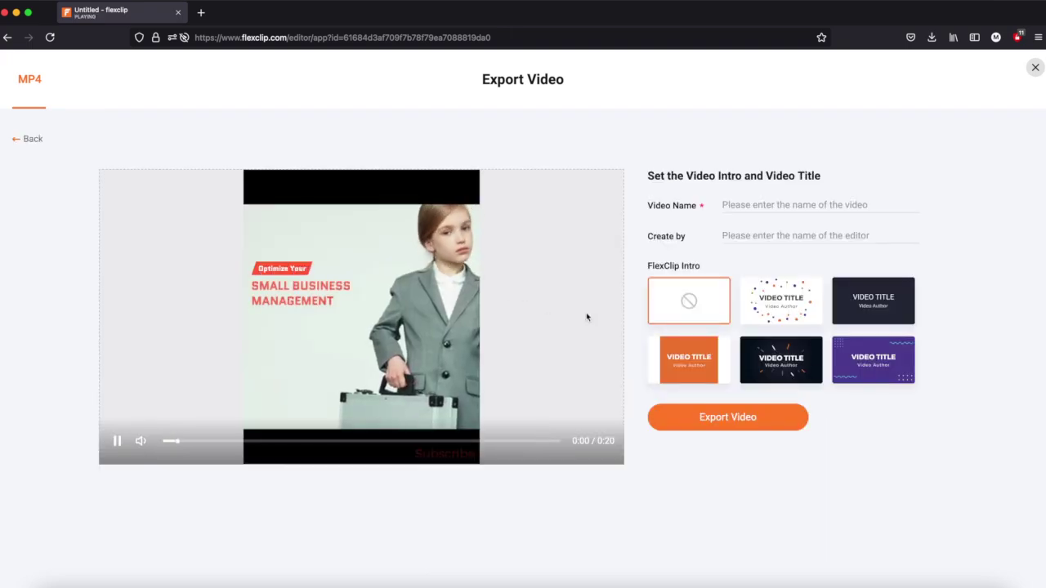
{"action": "left_click", "coordinate": [773, 205]}
{"action": "type", "text": "Test"}
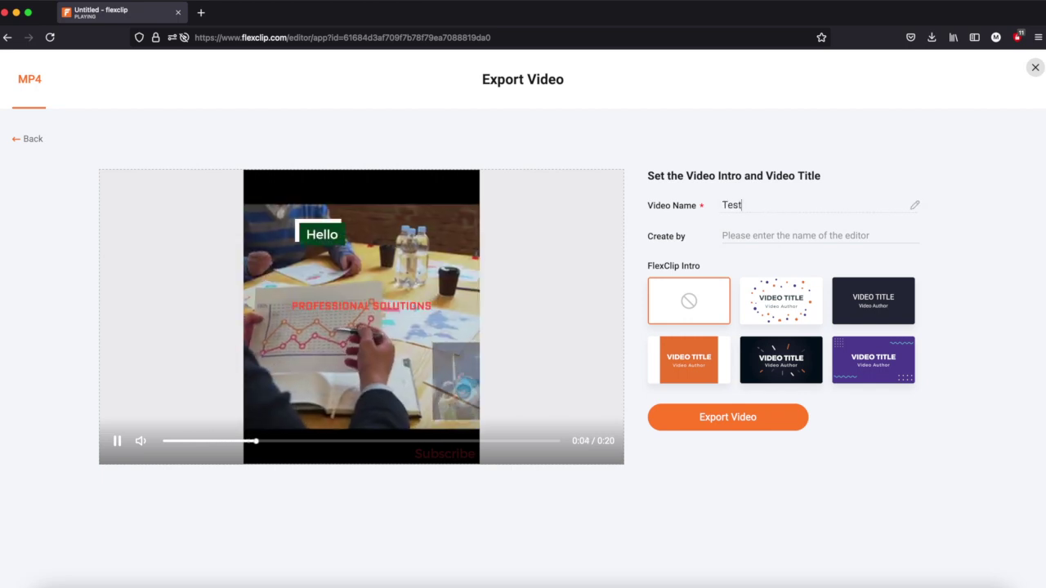
{"action": "left_click", "coordinate": [783, 234]}
{"action": "type", "text": "Mike"}
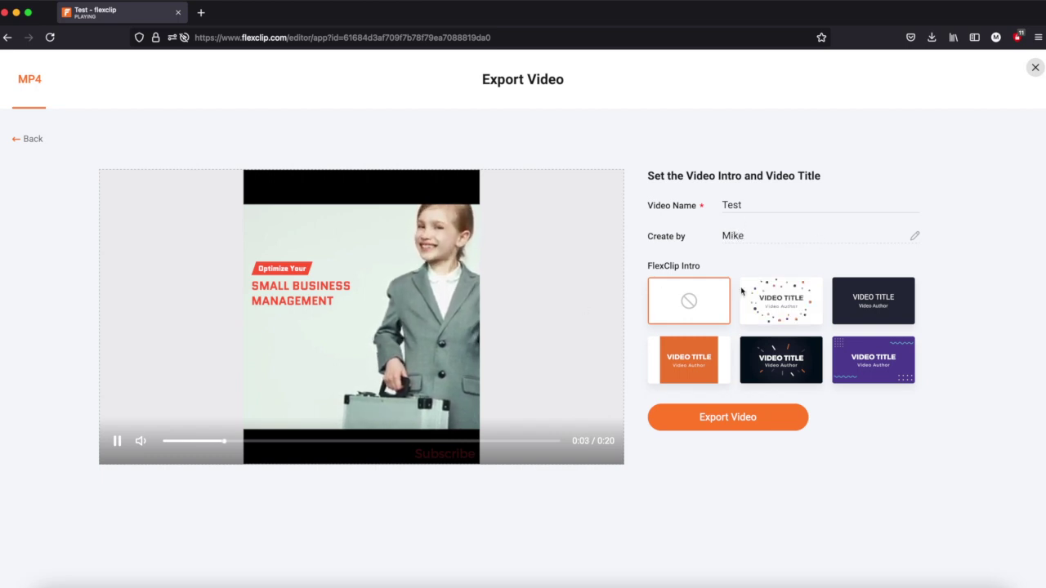
Try the white confetti FlexClip intro, switch back to no intro, and export the video
{"action": "left_click", "coordinate": [780, 303]}
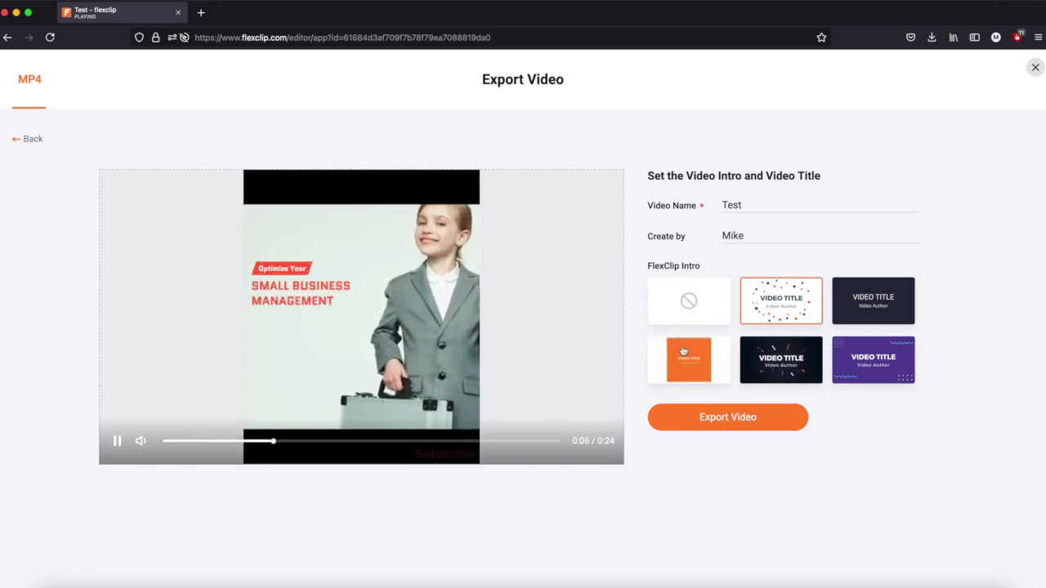
{"action": "left_click", "coordinate": [671, 284]}
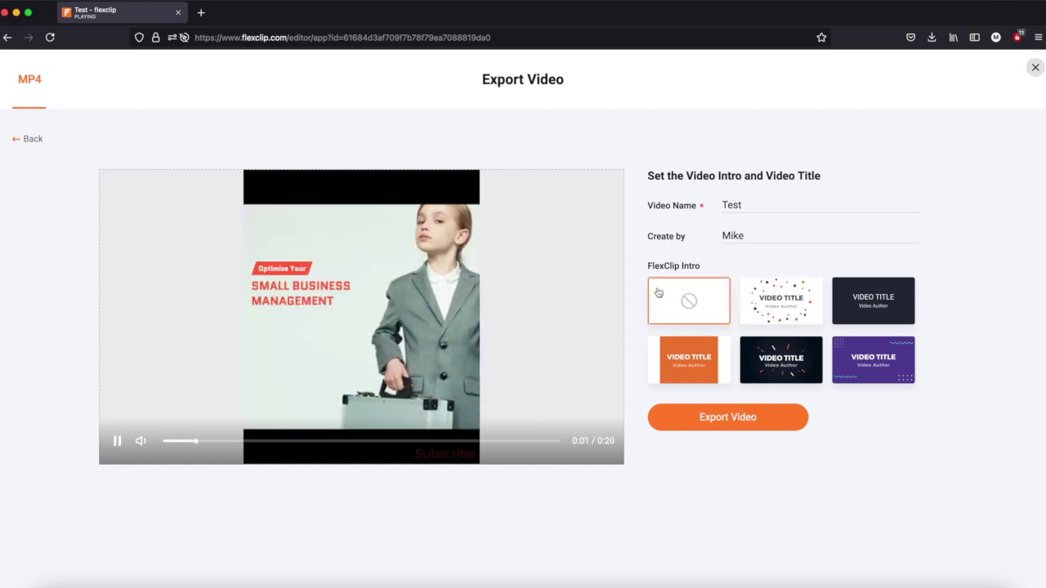
{"action": "left_click", "coordinate": [734, 420]}
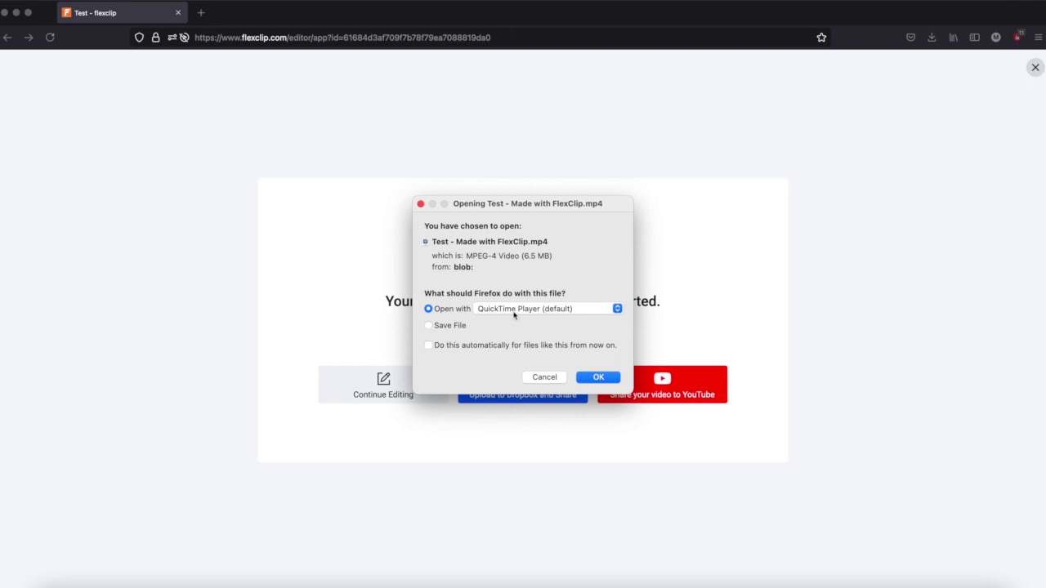
Save the exported MP4 file to the computer and return through the editor to the FlexClip home page
{"action": "left_click", "coordinate": [429, 326]}
{"action": "left_click", "coordinate": [599, 377]}
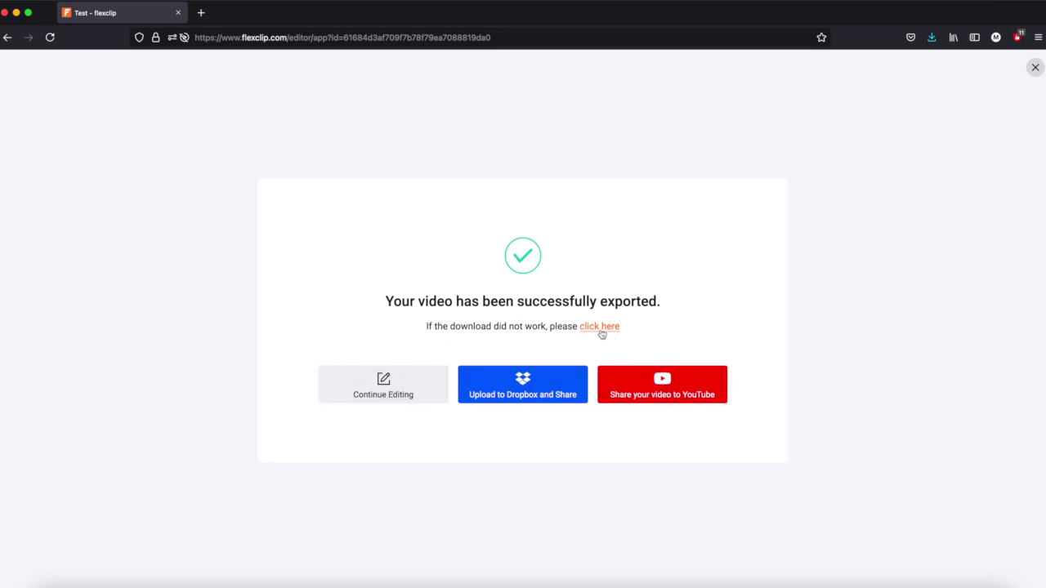
{"action": "left_click", "coordinate": [375, 387]}
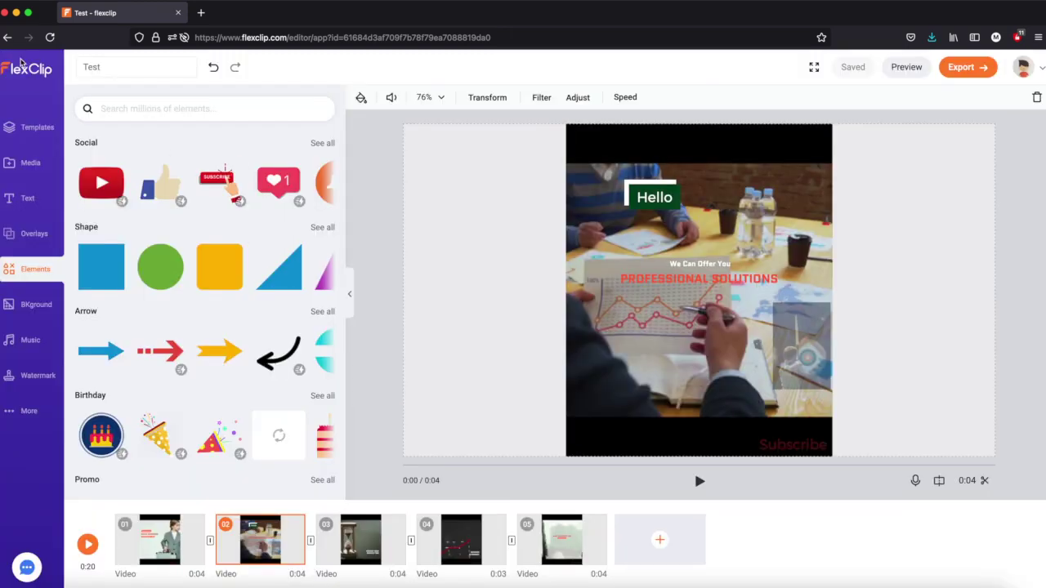
{"action": "left_click", "coordinate": [34, 75]}
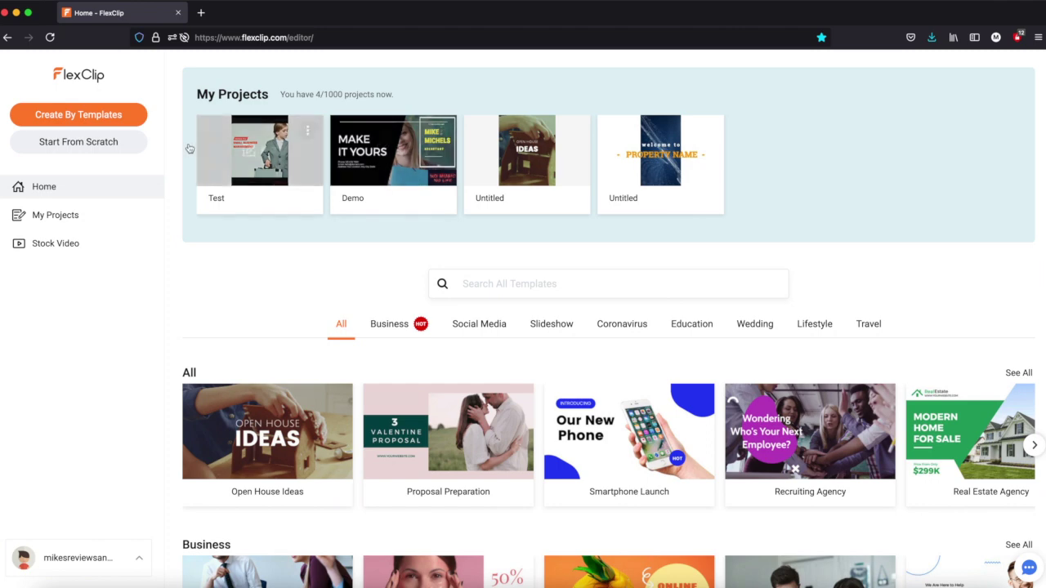
Browse the home page's template rows, from Business, Corporate and Real Estate through the YouTube, Facebook and Instagram sections
{"action": "scroll", "coordinate": [378, 330], "scroll_direction": "down", "scroll_amount": 1}
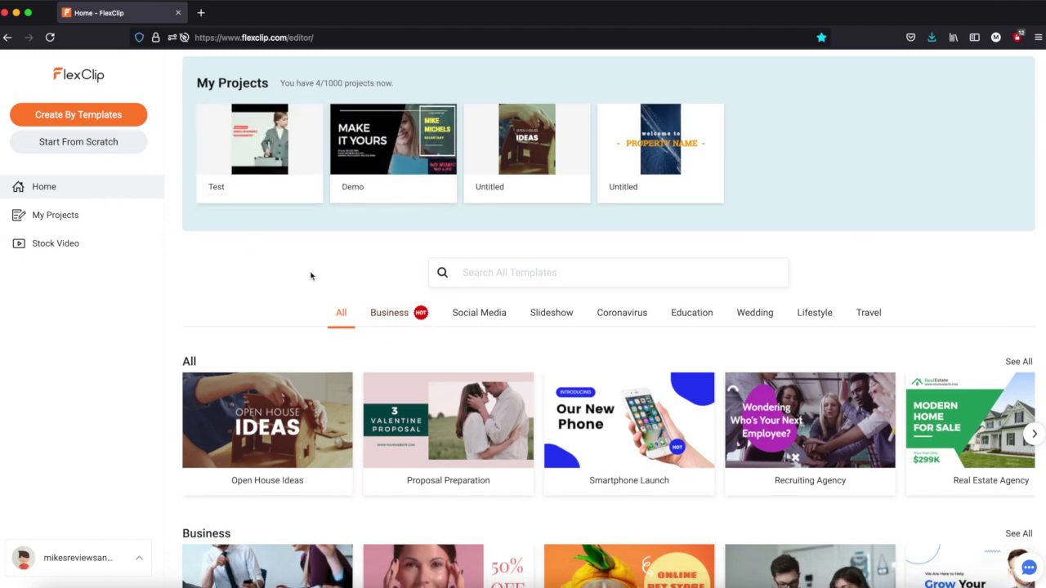
{"action": "scroll", "coordinate": [311, 272], "scroll_direction": "down", "scroll_amount": 5}
{"action": "scroll", "coordinate": [311, 275], "scroll_direction": "down", "scroll_amount": 12}
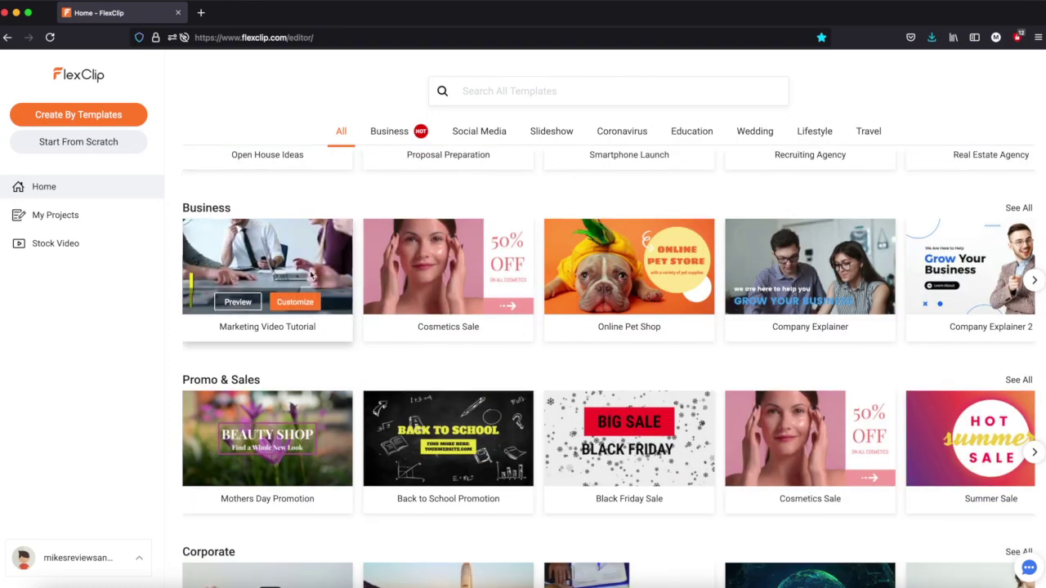
{"action": "scroll", "coordinate": [310, 275], "scroll_direction": "down", "scroll_amount": 14}
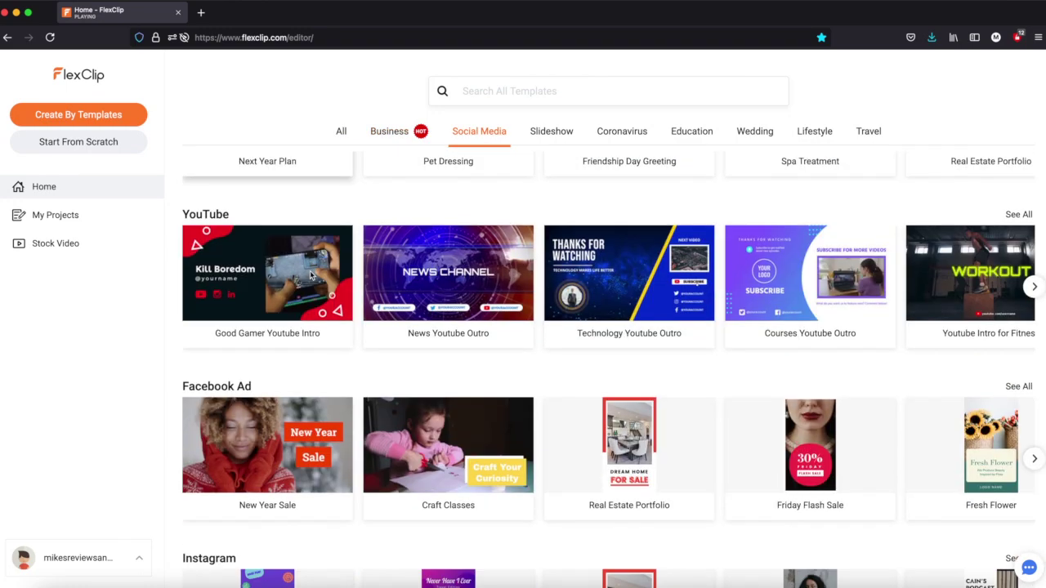
{"action": "scroll", "coordinate": [396, 342], "scroll_direction": "down", "scroll_amount": 6}
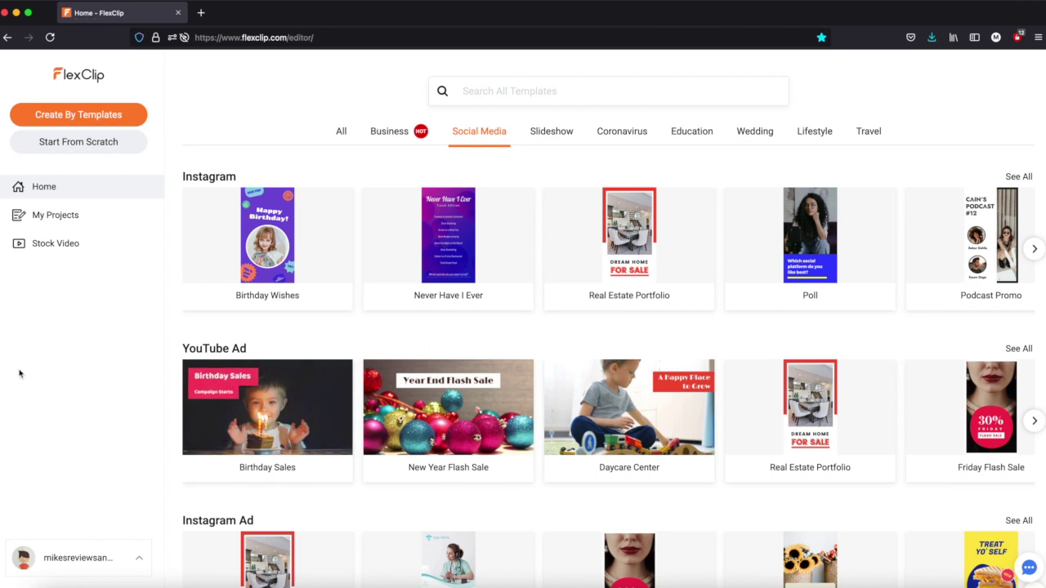
{"action": "mouse_move", "coordinate": [245, 384]}
{"action": "scroll", "coordinate": [791, 408], "scroll_direction": "down", "scroll_amount": 5}
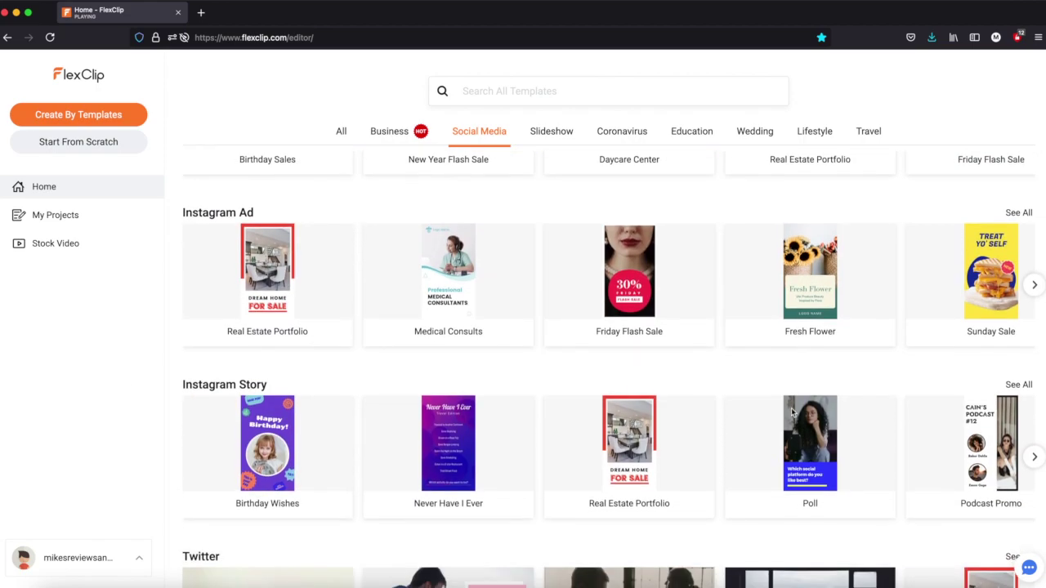
{"action": "scroll", "coordinate": [611, 368], "scroll_direction": "up", "scroll_amount": 15}
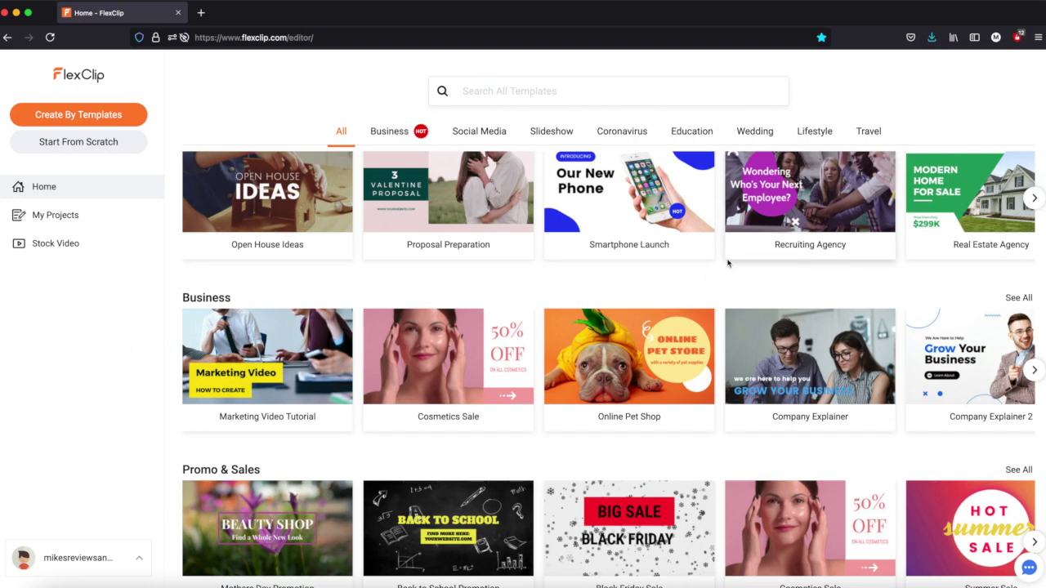
{"action": "scroll", "coordinate": [691, 295], "scroll_direction": "down", "scroll_amount": 10}
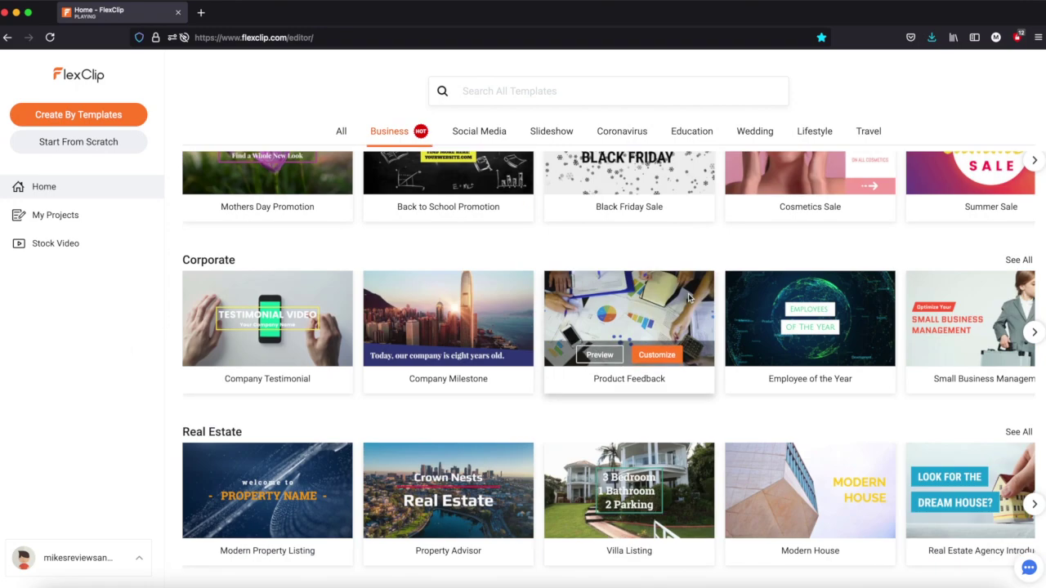
{"action": "scroll", "coordinate": [689, 298], "scroll_direction": "down", "scroll_amount": 5}
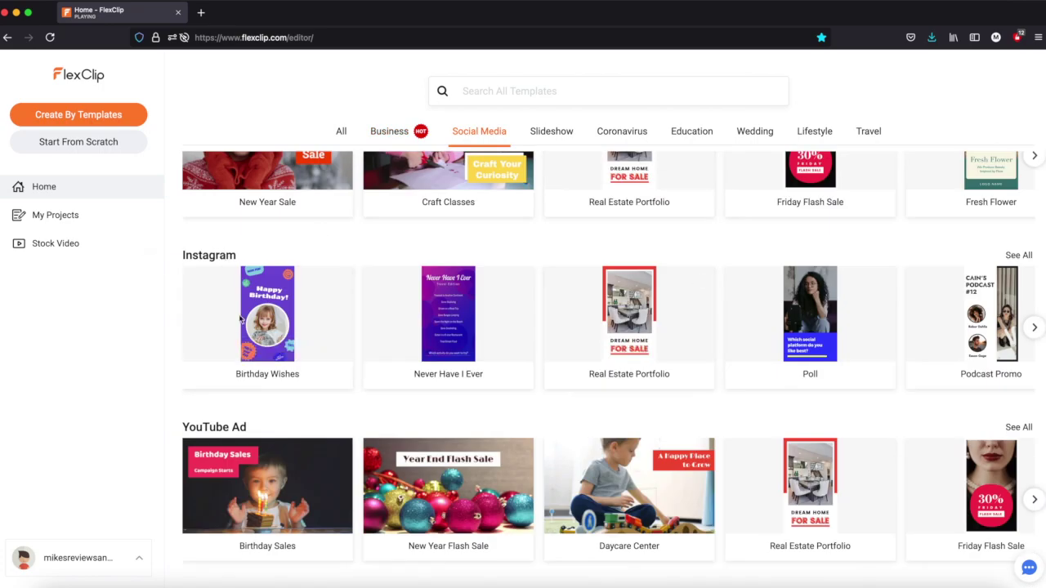
{"action": "mouse_move", "coordinate": [269, 317]}
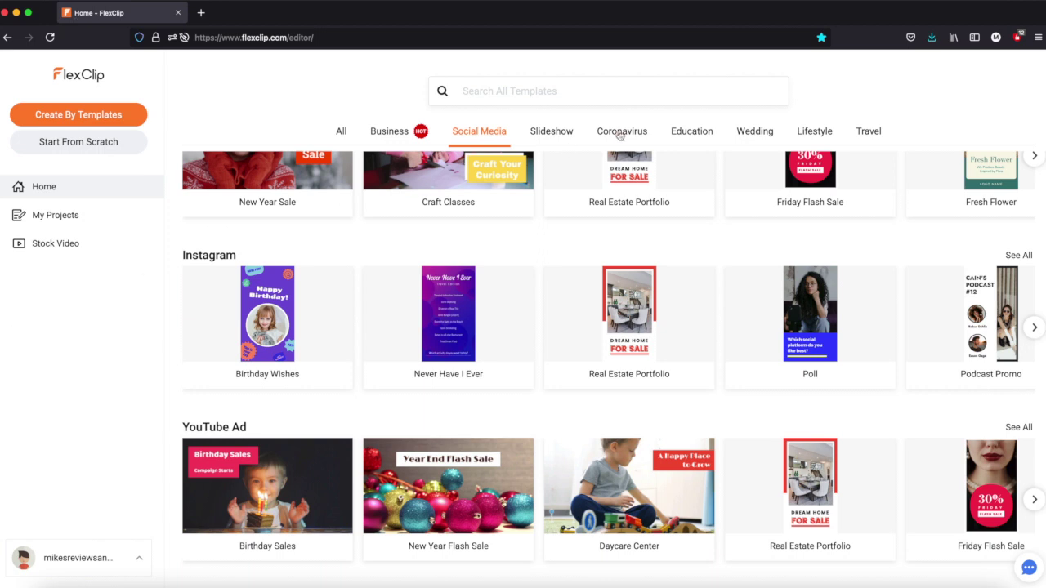
{"action": "mouse_move", "coordinate": [649, 283]}
{"action": "scroll", "coordinate": [501, 302], "scroll_direction": "up", "scroll_amount": 15}
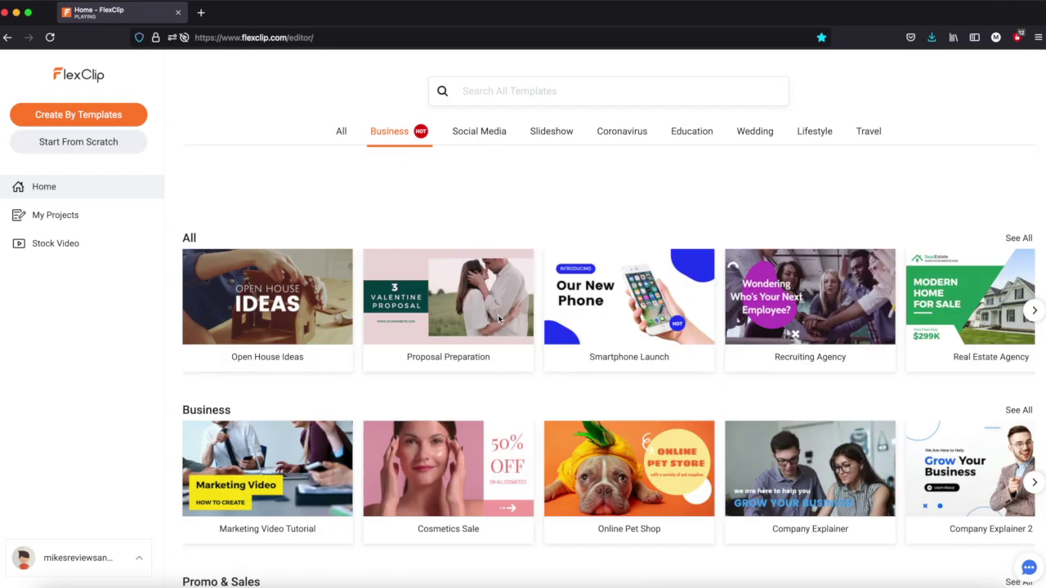
{"action": "scroll", "coordinate": [500, 318], "scroll_direction": "up", "scroll_amount": 5}
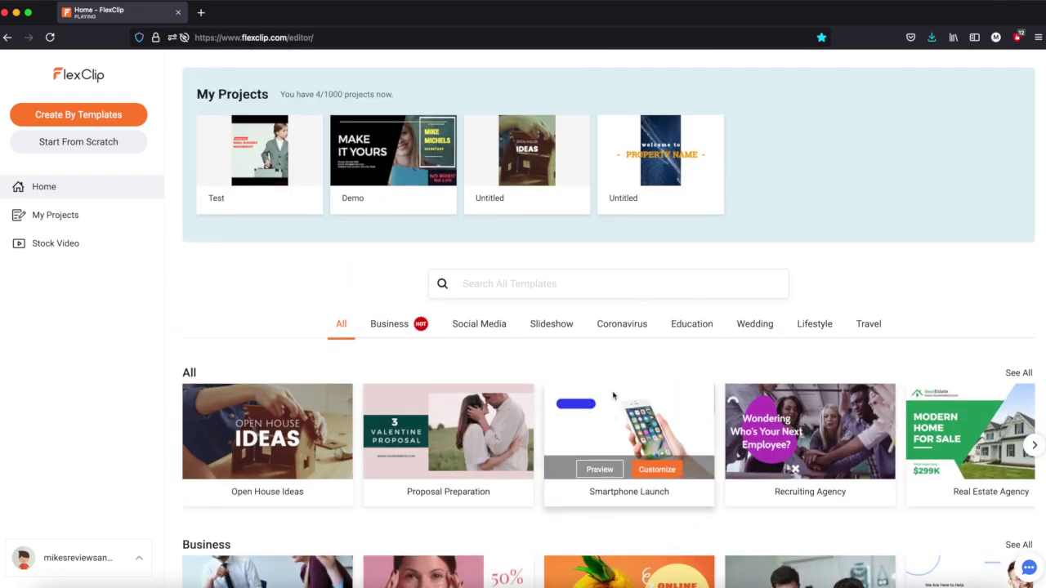
Show the Travel template category, look over its rows, and return to the saved projects overview
{"action": "left_click", "coordinate": [869, 327]}
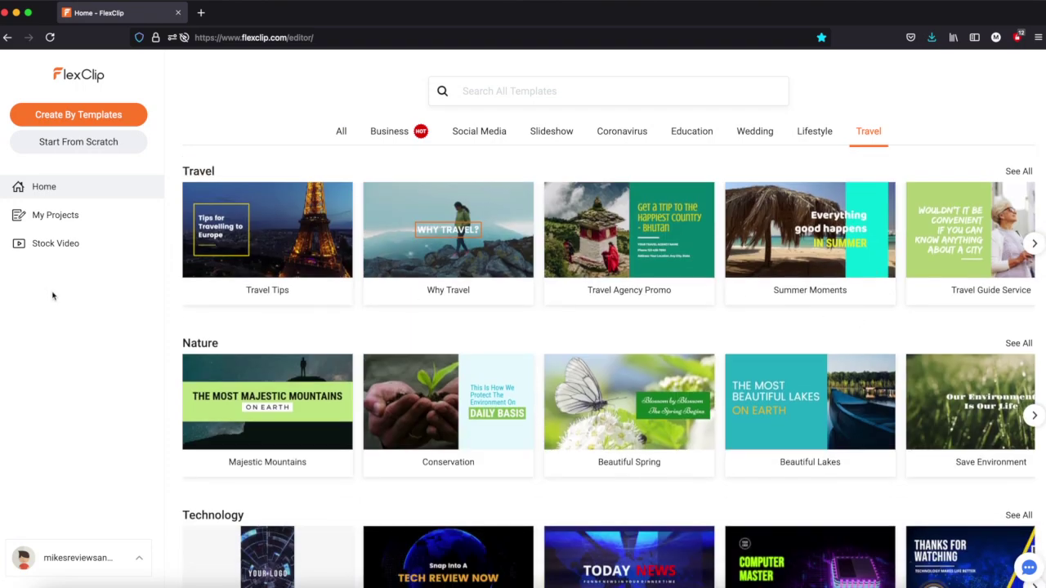
{"action": "scroll", "coordinate": [137, 303], "scroll_direction": "up", "scroll_amount": 15}
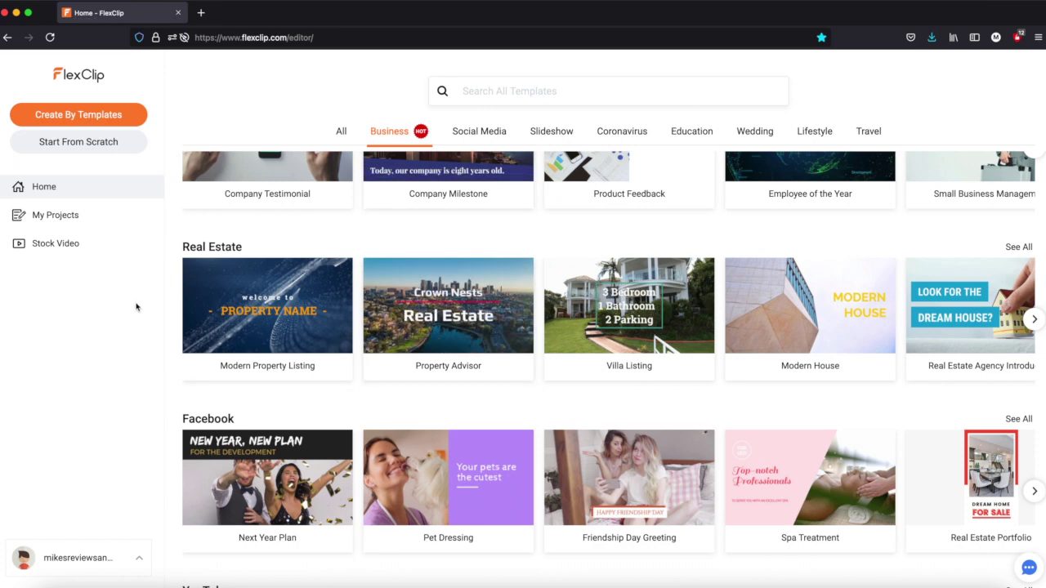
{"action": "scroll", "coordinate": [212, 380], "scroll_direction": "up", "scroll_amount": 10}
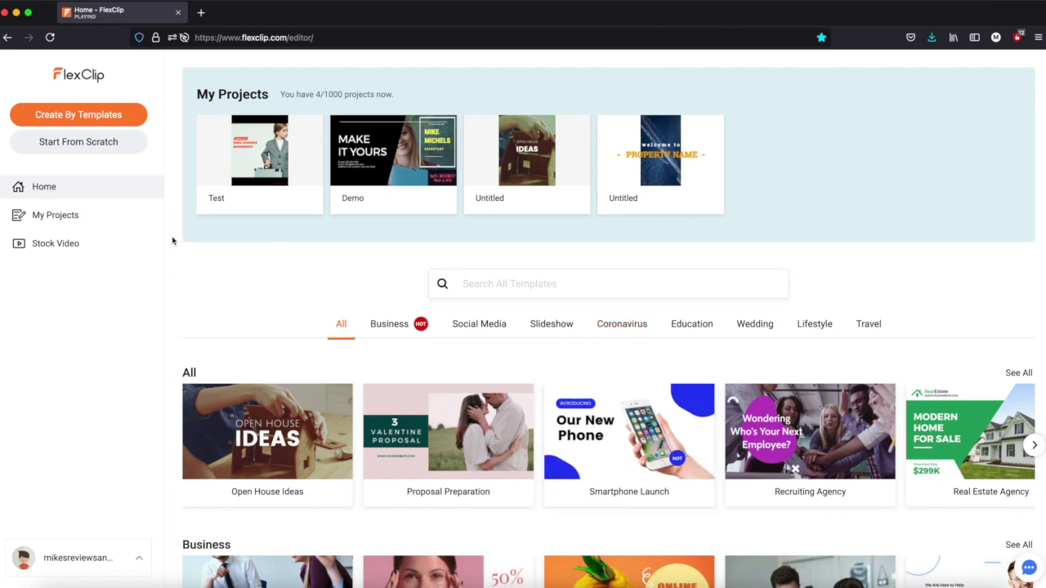
{"action": "scroll", "coordinate": [170, 245], "scroll_direction": "down", "scroll_amount": 5}
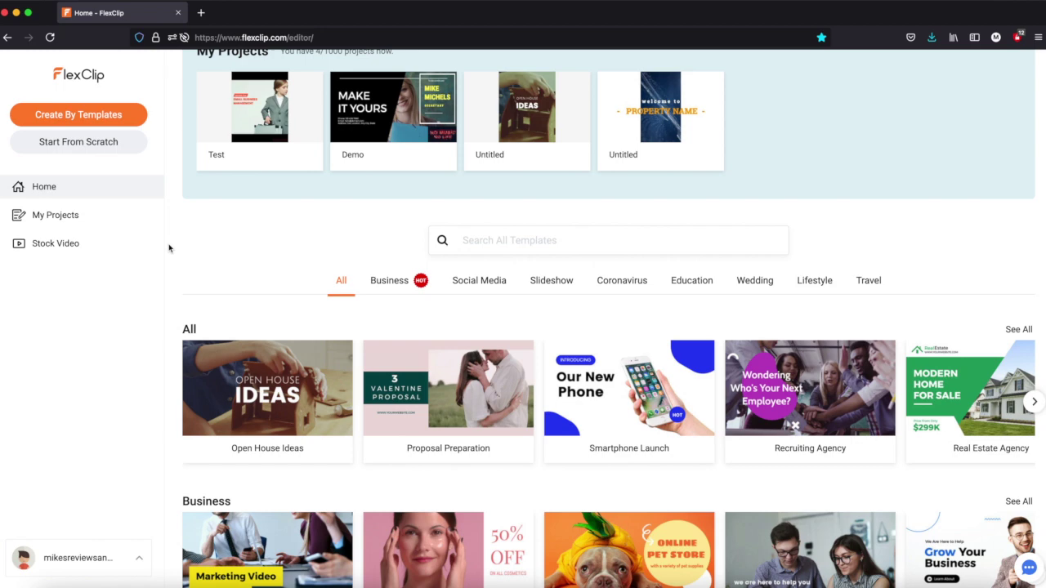
{"action": "scroll", "coordinate": [166, 254], "scroll_direction": "down", "scroll_amount": 3}
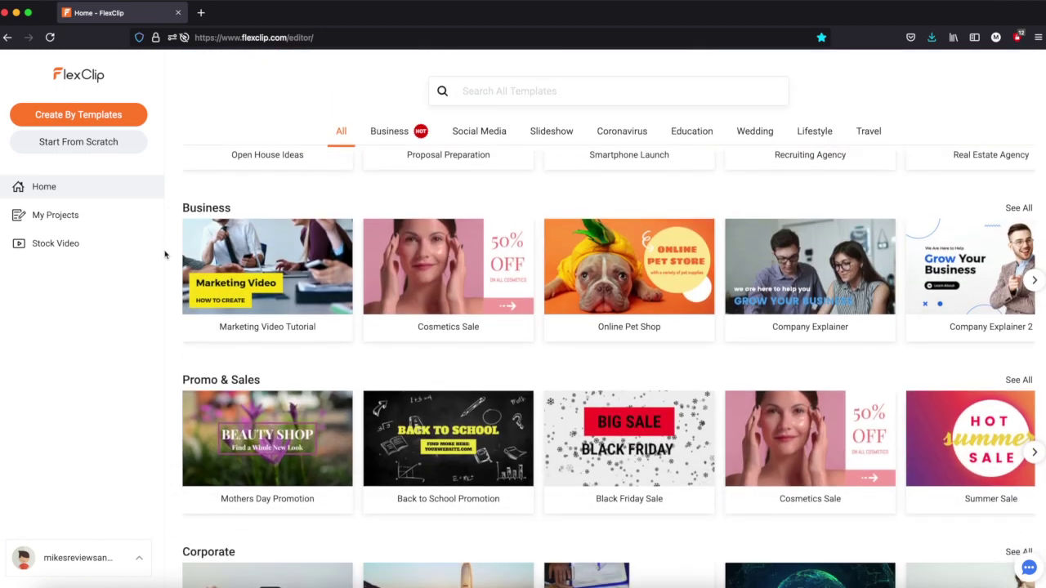
{"action": "scroll", "coordinate": [175, 425], "scroll_direction": "down", "scroll_amount": 1}
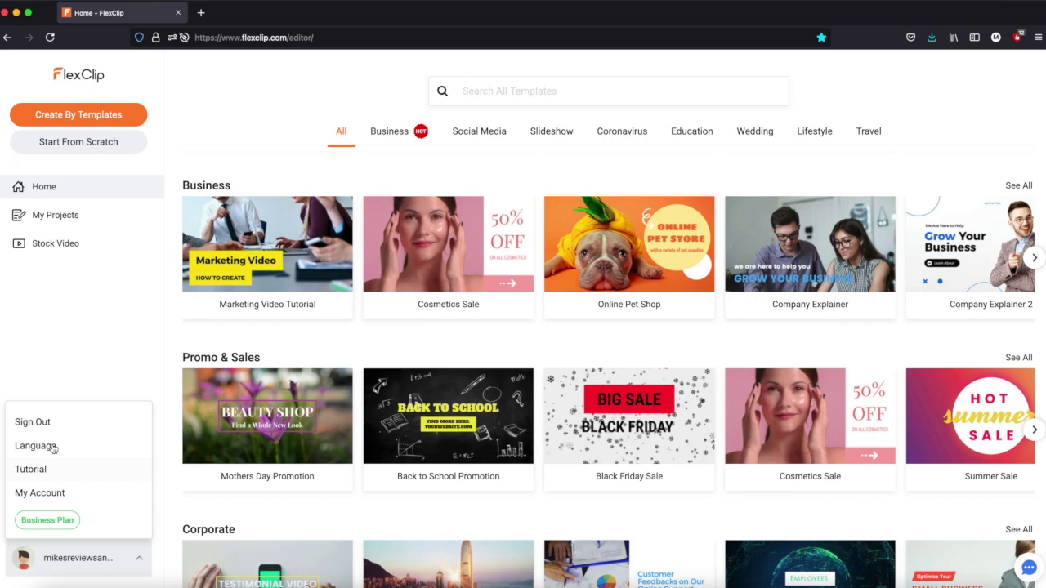
{"action": "scroll", "coordinate": [180, 455], "scroll_direction": "down", "scroll_amount": 2}
{"action": "scroll", "coordinate": [180, 456], "scroll_direction": "up", "scroll_amount": 5}
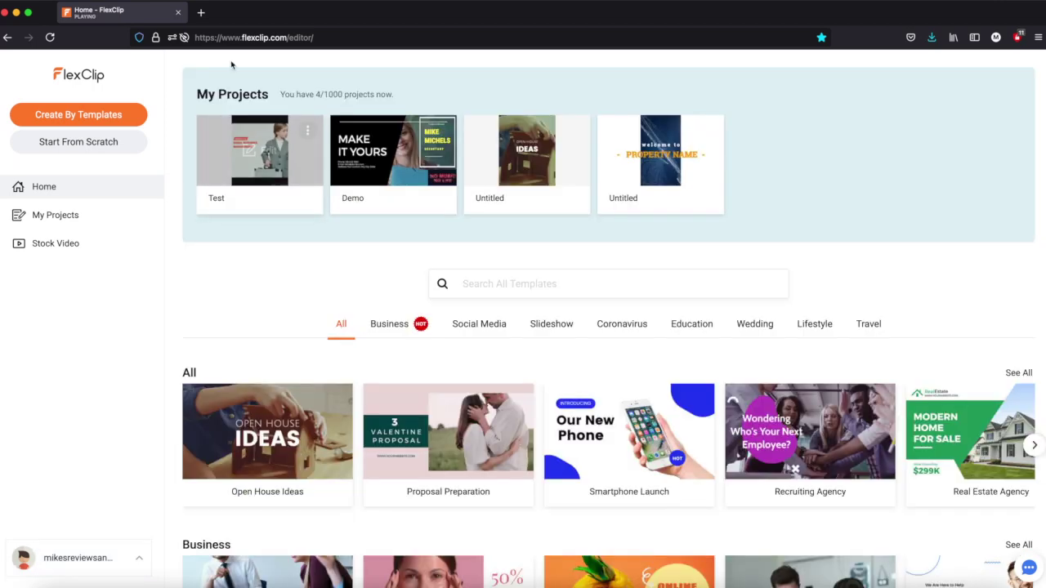
{"action": "mouse_move", "coordinate": [269, 163]}
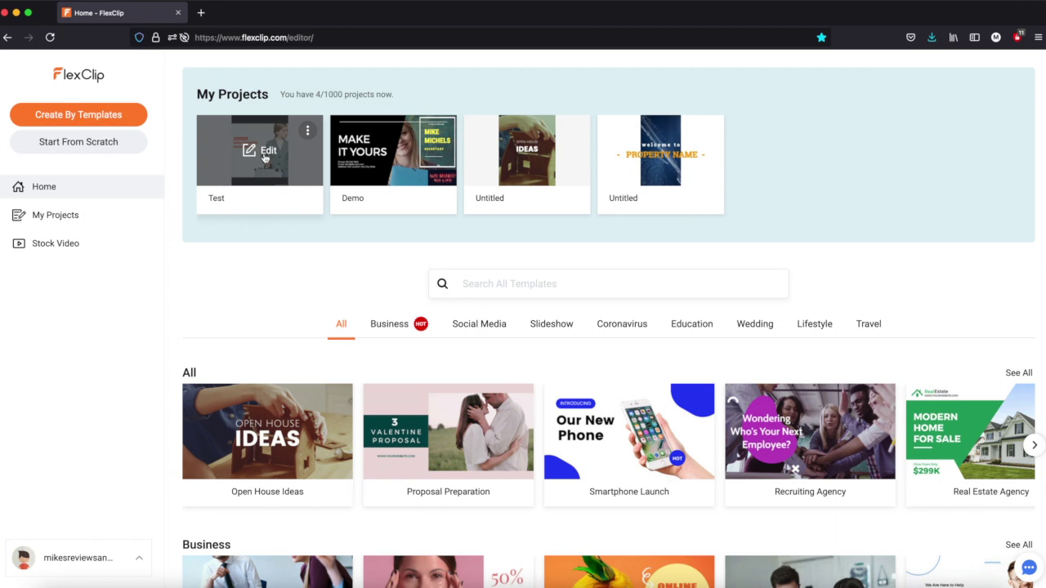
{"action": "mouse_move", "coordinate": [378, 154]}
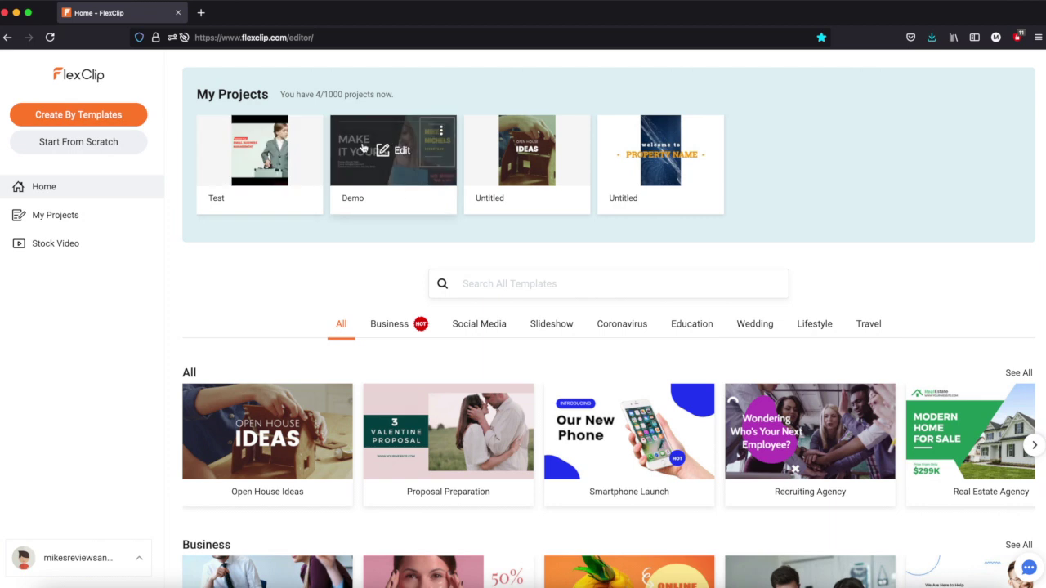